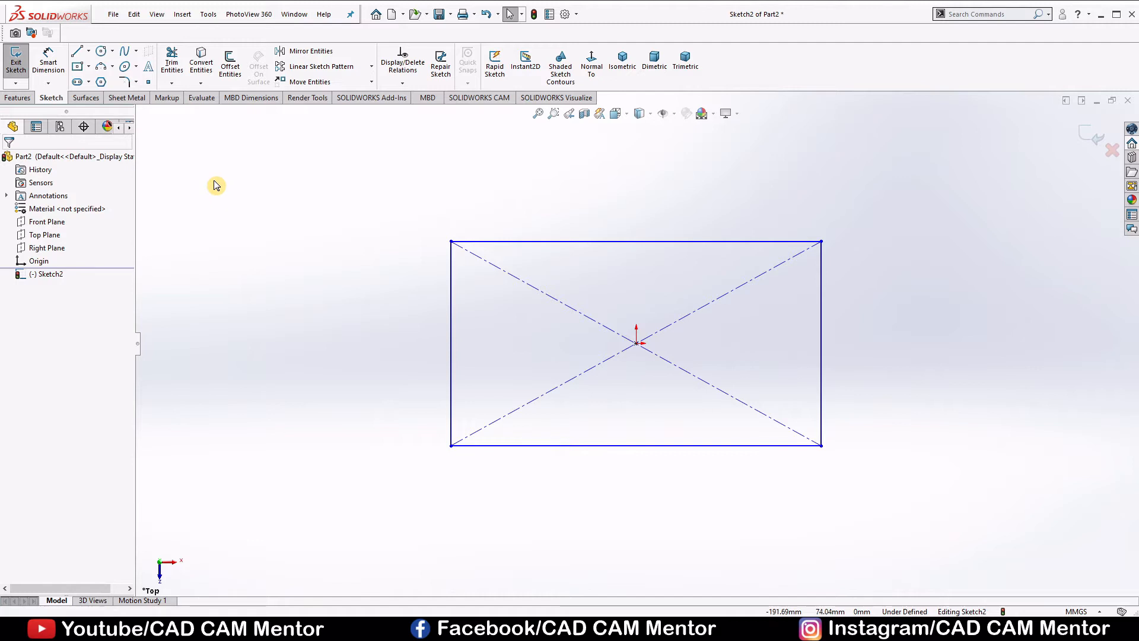
- Dimension the upper horizontal edge of the centre rectangle to 200 mm
right_drag(214, 180, 218, 144)
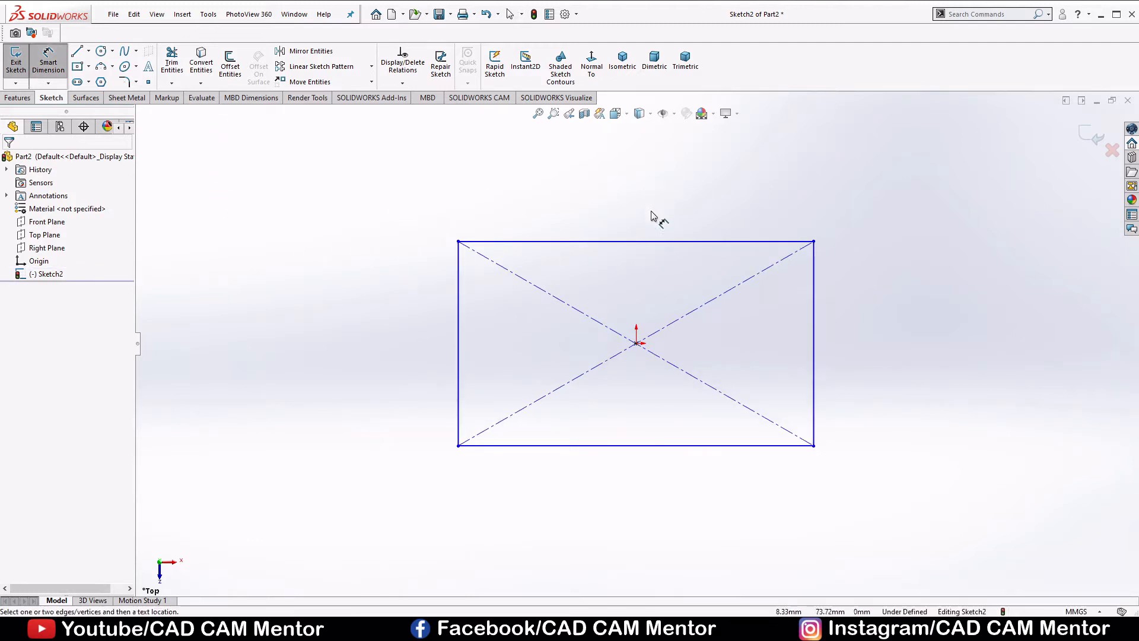
click(650, 241)
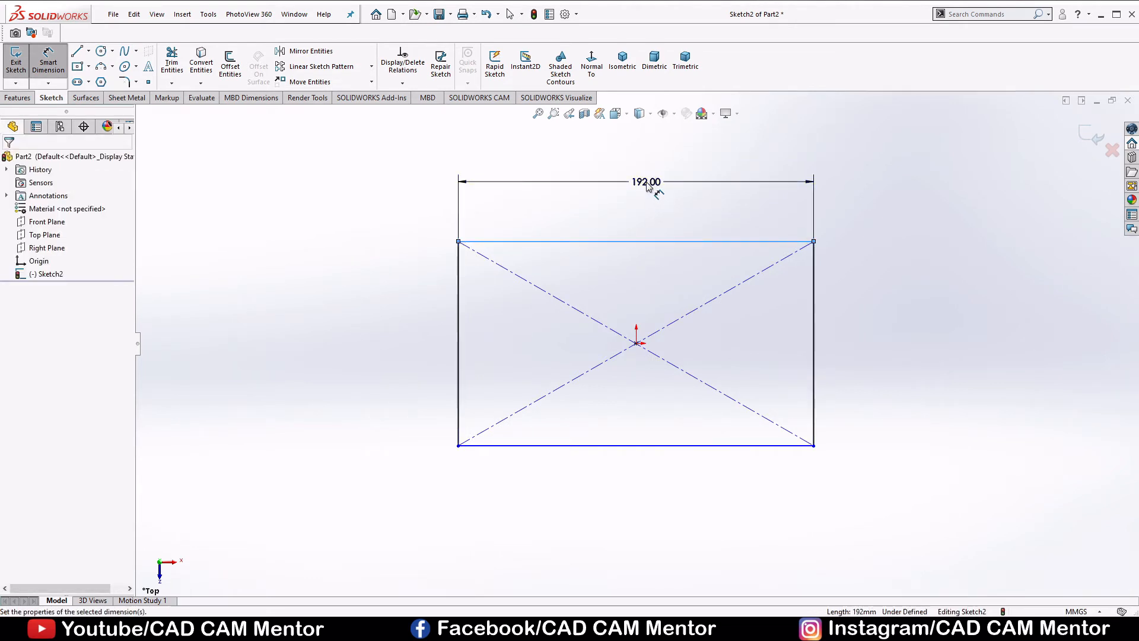
click(647, 187)
text(200)
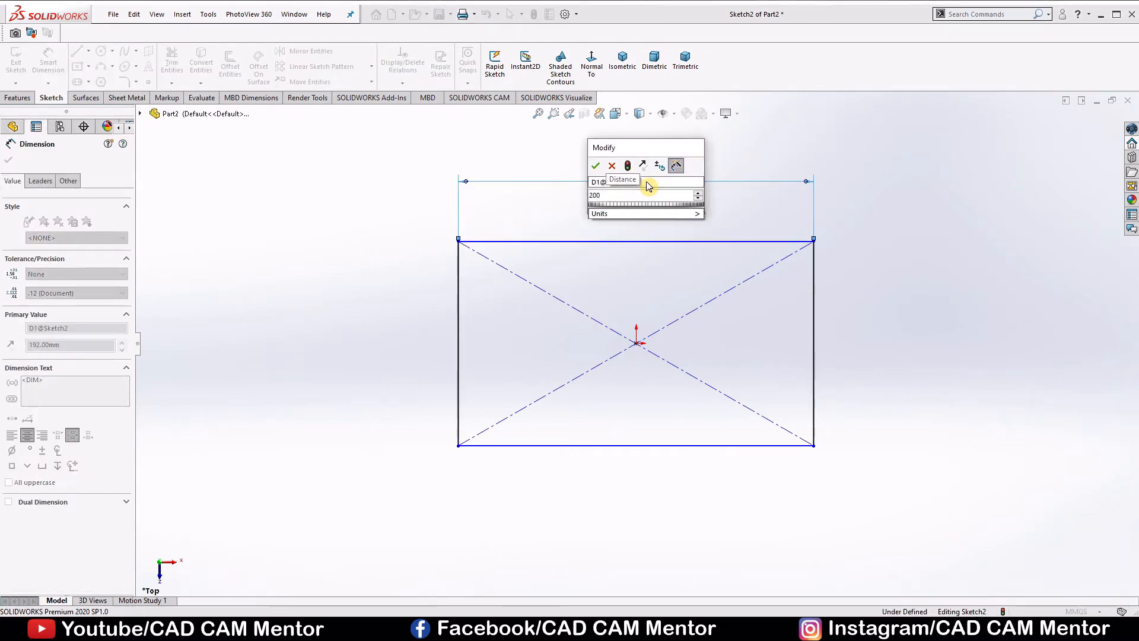
click(596, 167)
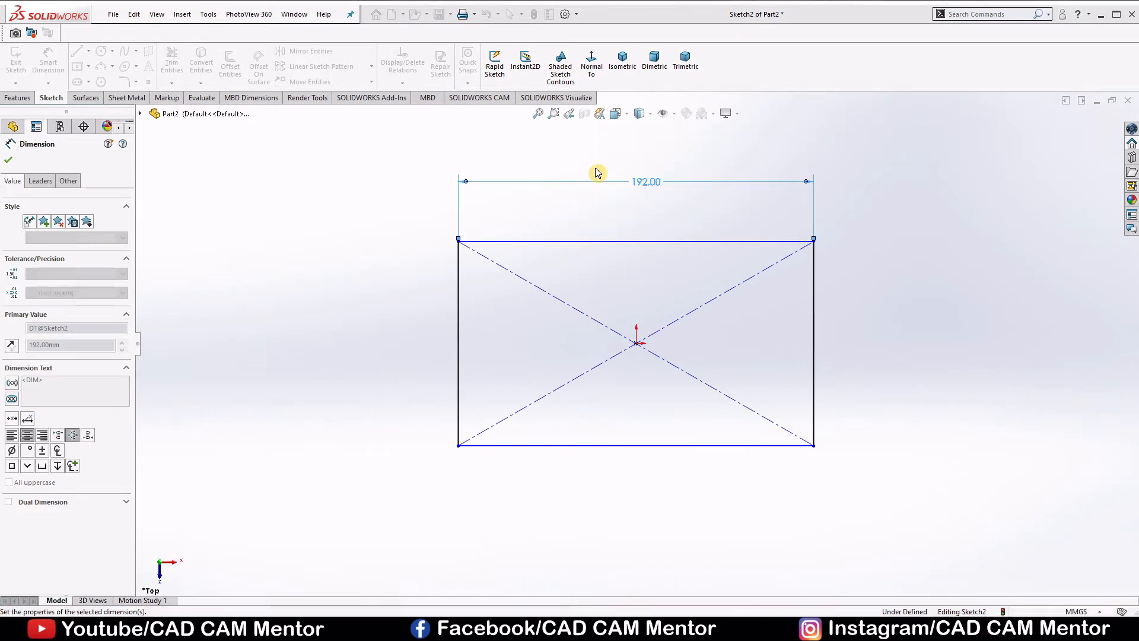
click(835, 286)
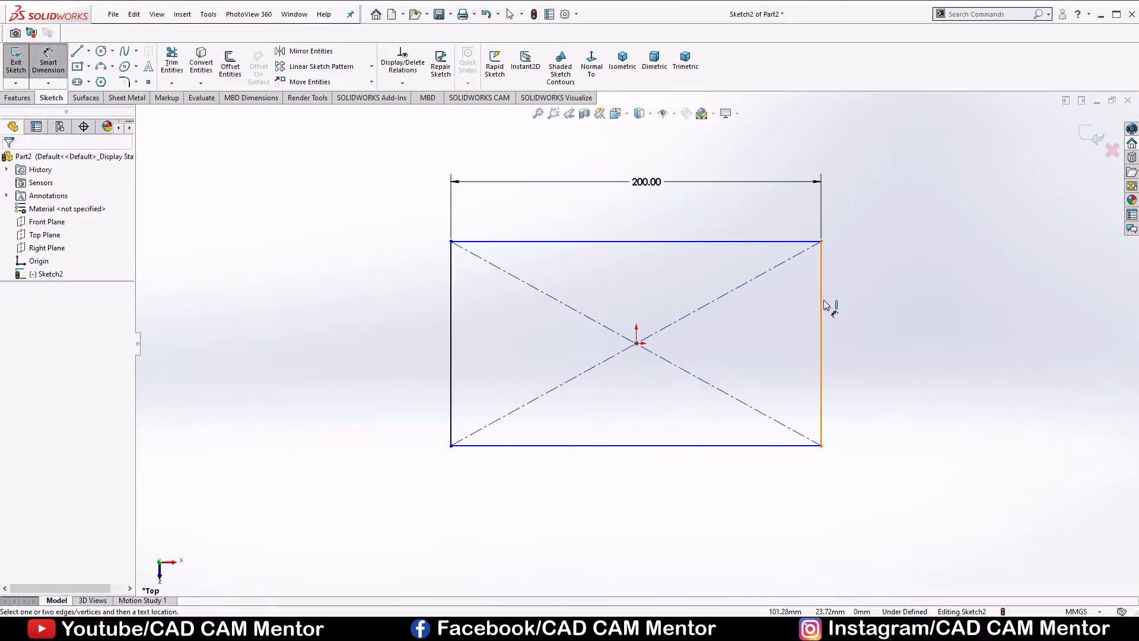
- Dimension the vertical edge of the rectangle to 126 mm and finish dimensioning
click(825, 305)
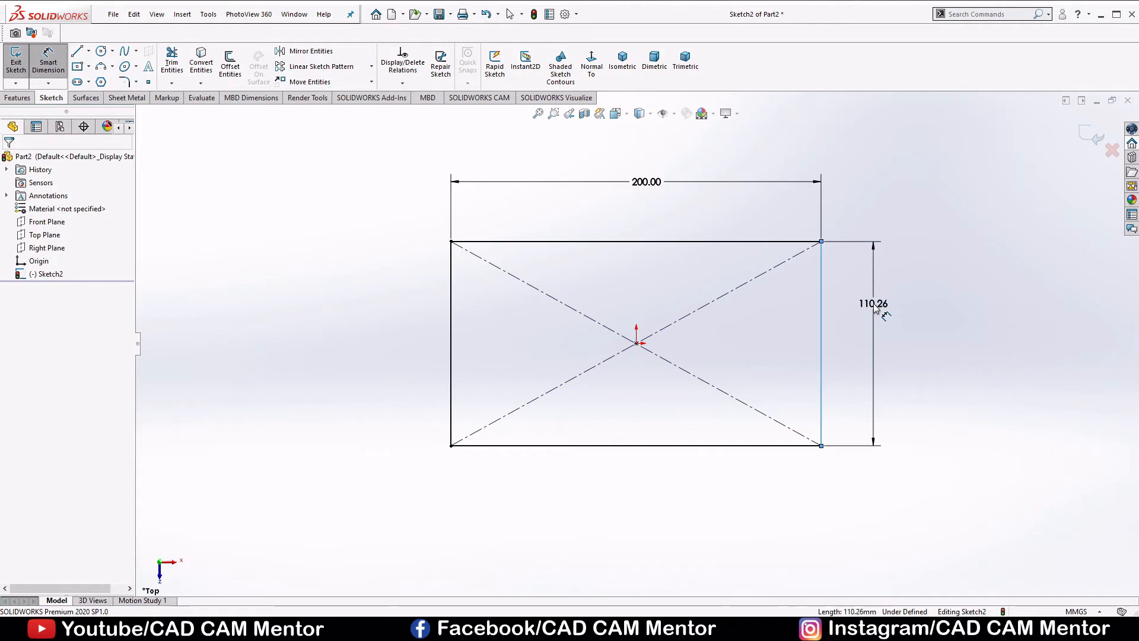
click(874, 307)
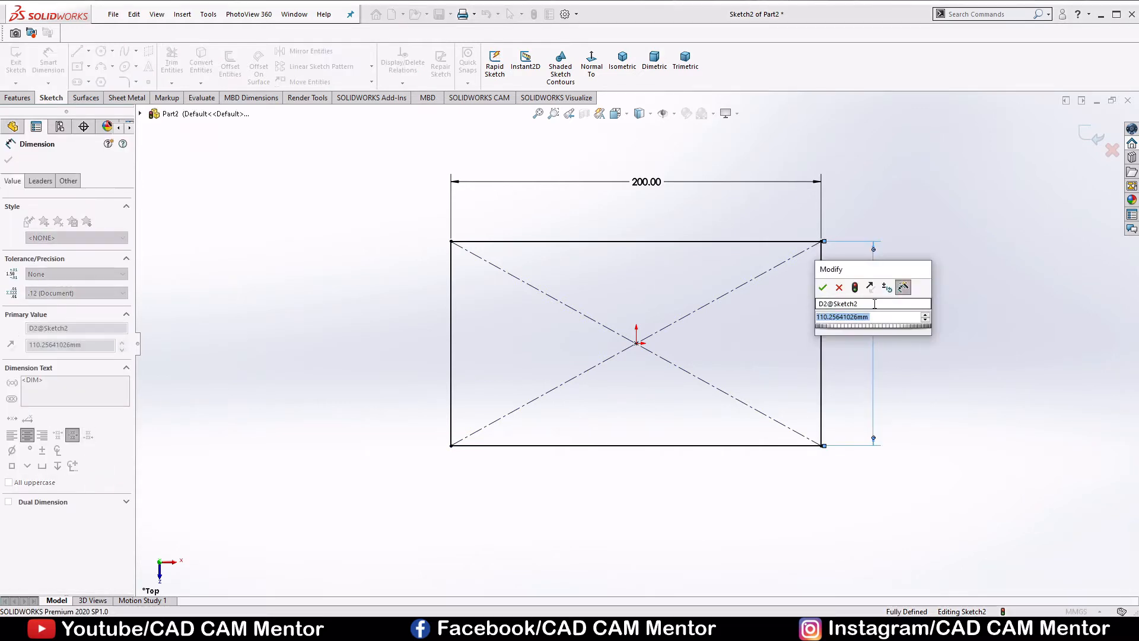
text(126)
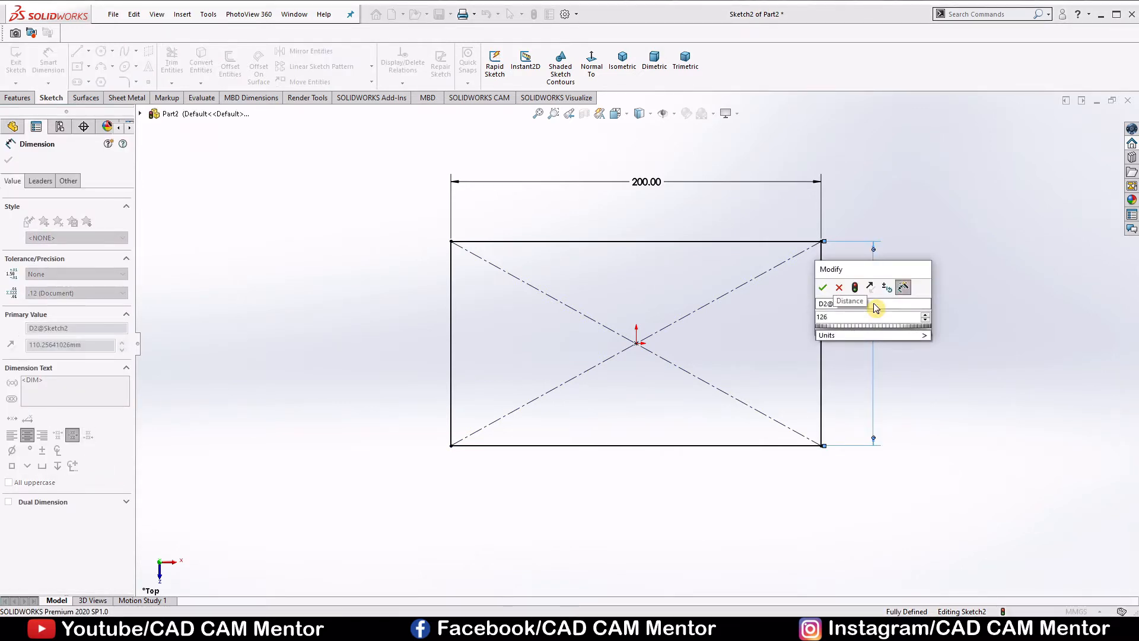
key(Return)
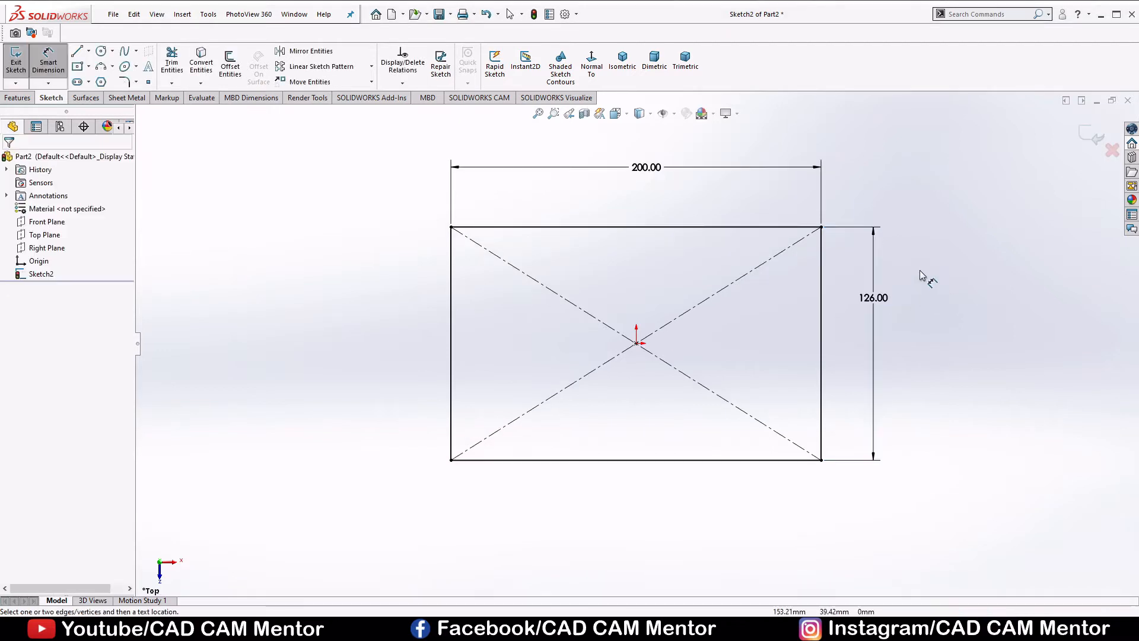
right_click(930, 227)
click(948, 254)
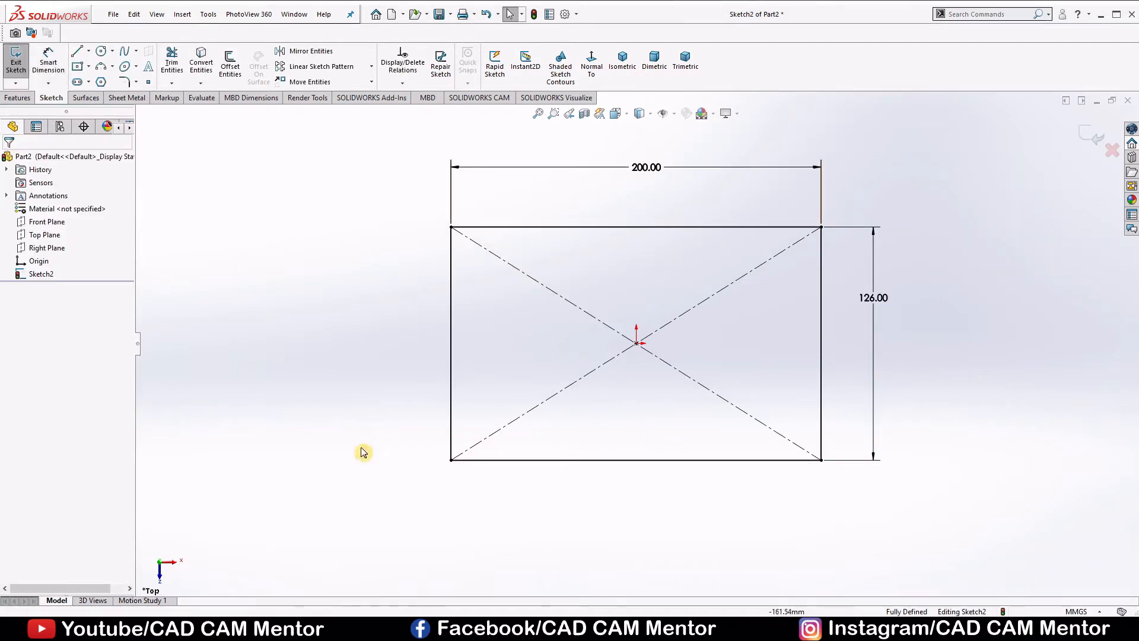
- Extrude the 200 by 126 mm rectangle as a solid block to a blind depth of 150 mm
click(18, 99)
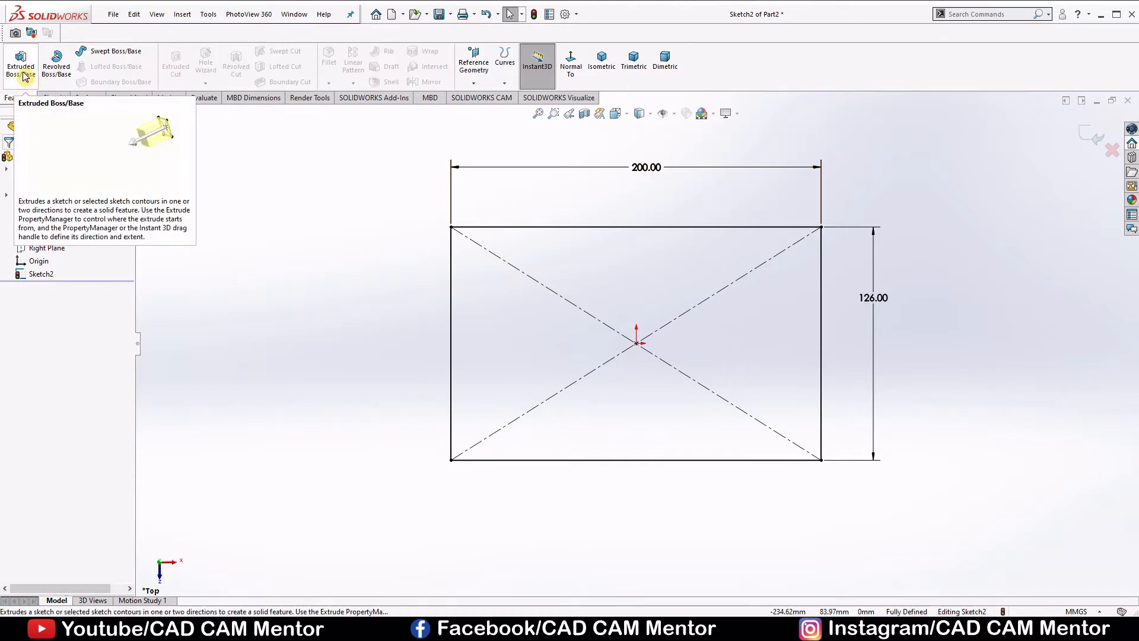
click(23, 73)
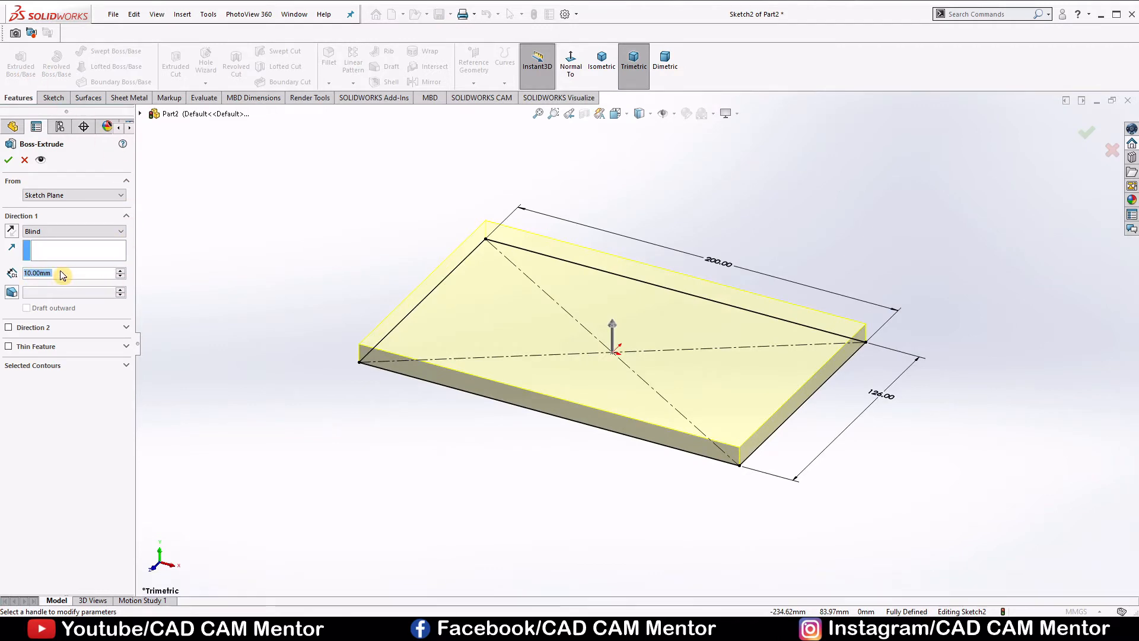
text(150)
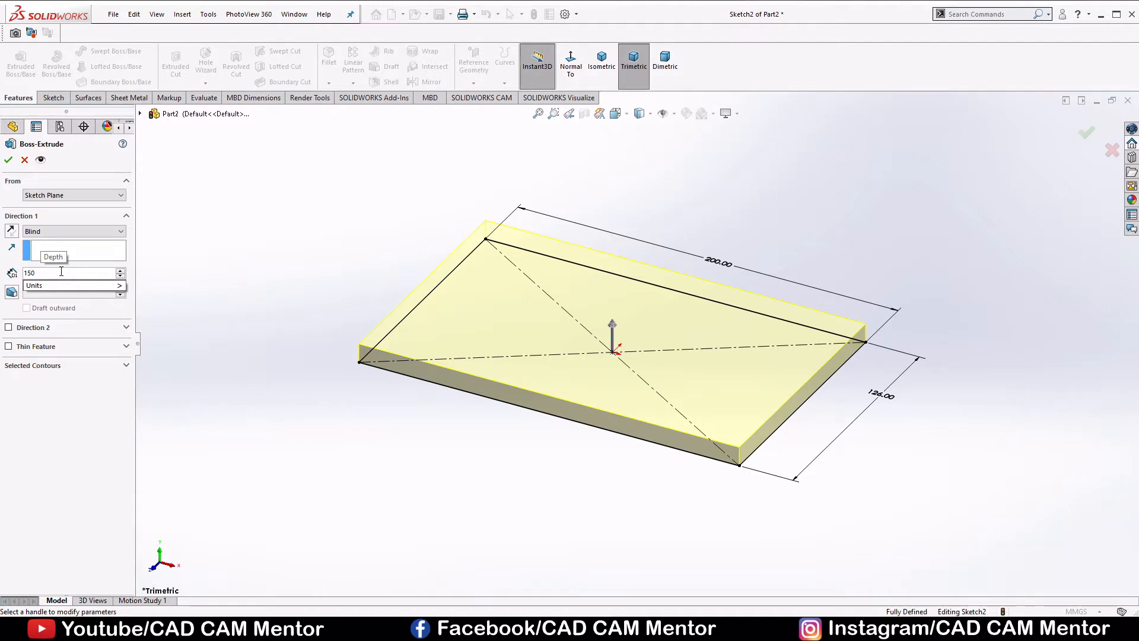
key(Return)
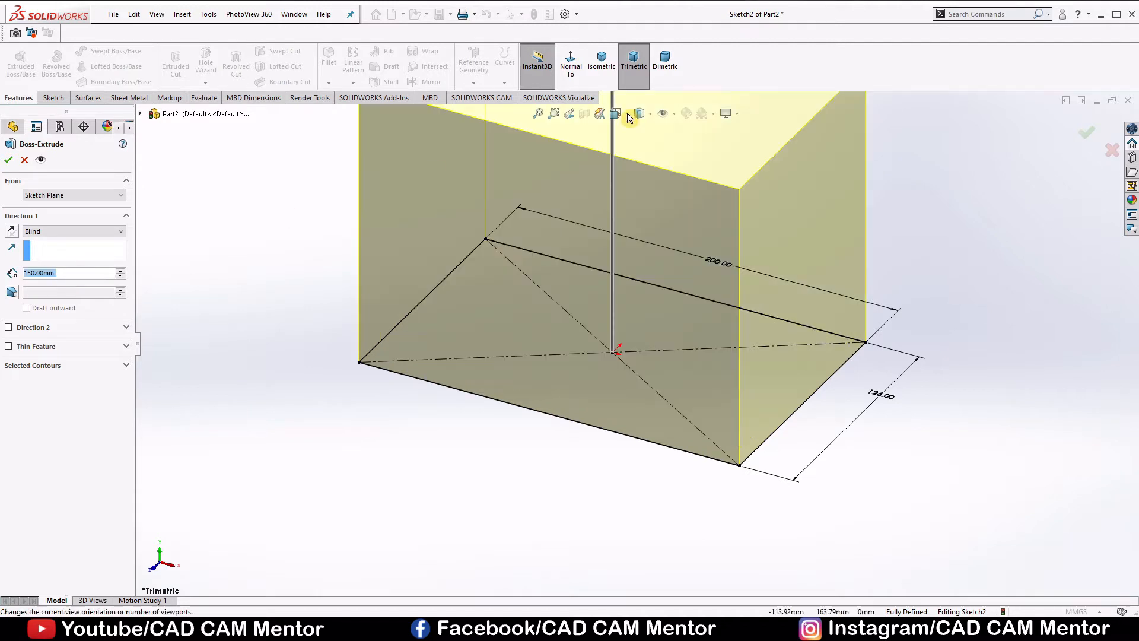
scroll(670, 194, up, 3)
middle_drag(763, 228, 796, 247)
scroll(741, 256, down, 2)
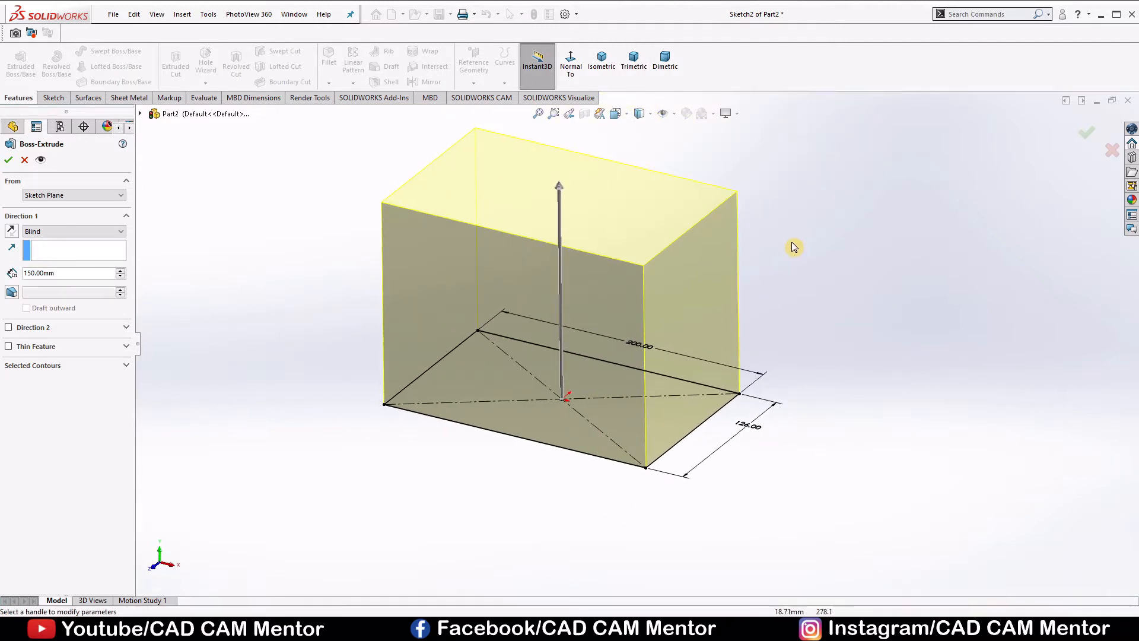
click(9, 160)
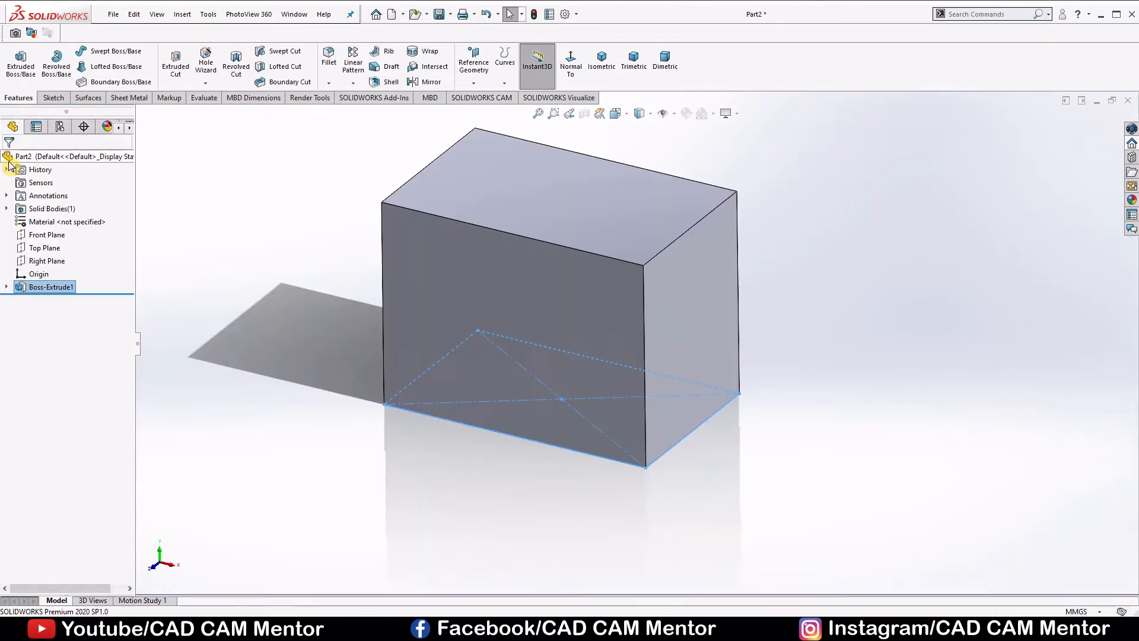
click(765, 158)
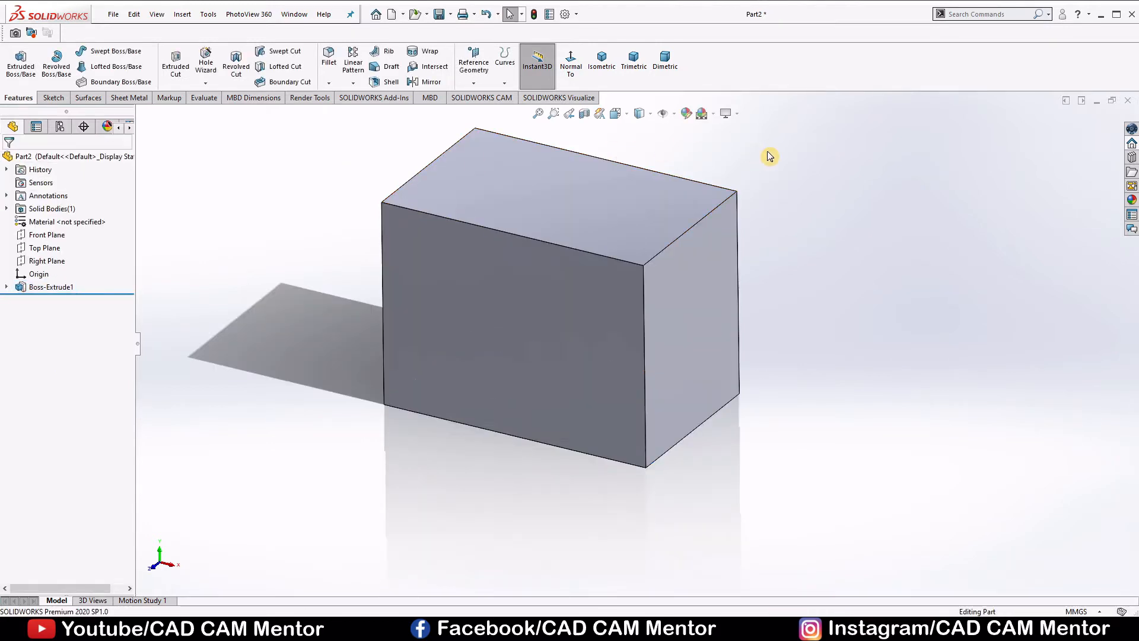
- Consult the dimensions of the cuts in the reference image "extude cut dimension.png" and return to the SOLIDWORKS part
mouse_move(766, 158)
middle_down()
mouse_move(714, 161)
mouse_move(764, 153)
mouse_move(777, 204)
middle_up()
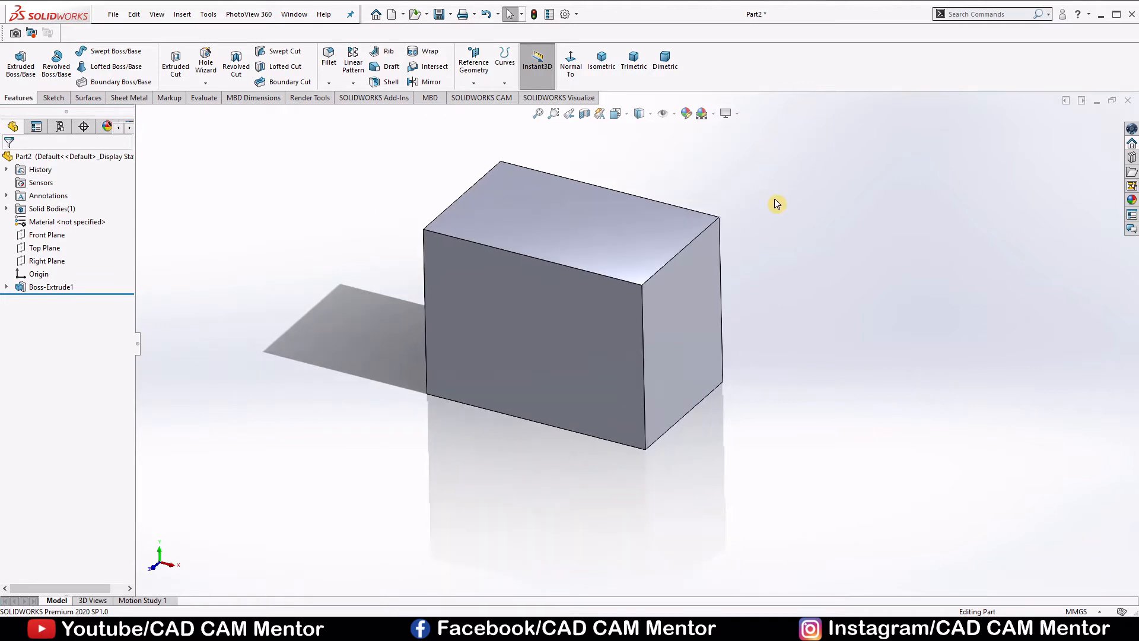
key(alt+Tab)
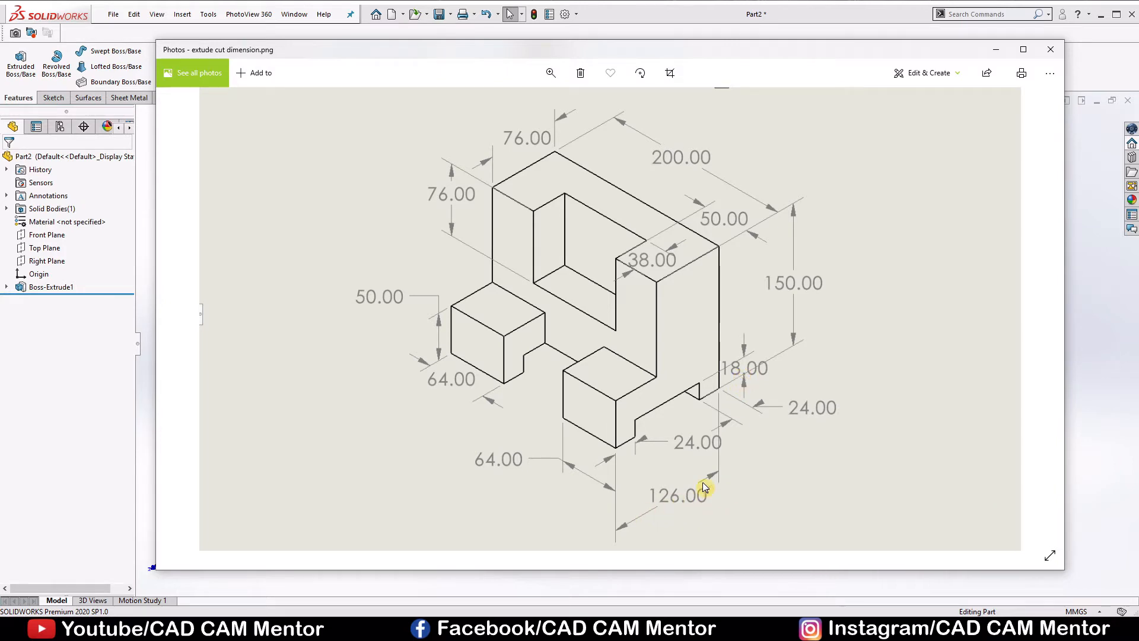
click(996, 50)
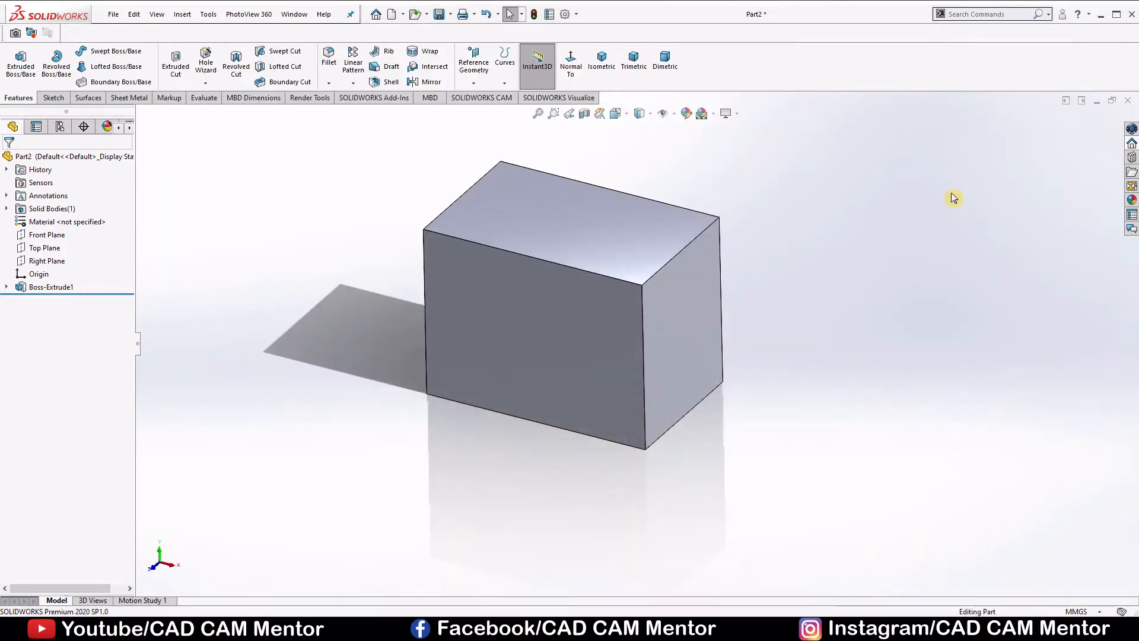
- Start a sketch on the block's 126 by 150 mm end face and view it normal to the sketch plane
right_click(680, 288)
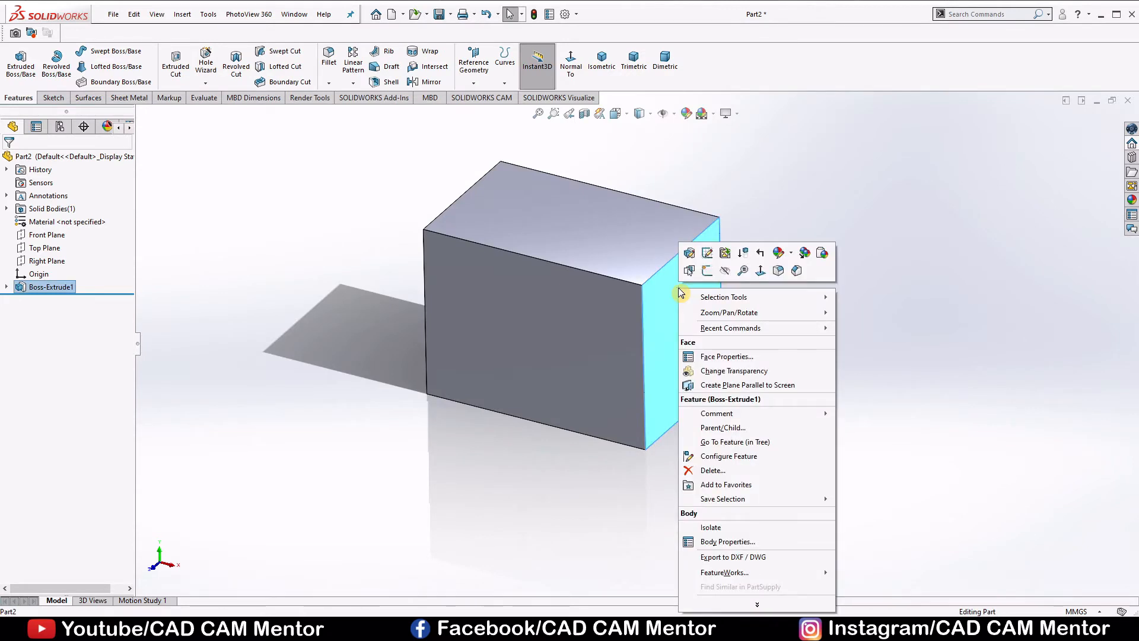
click(708, 272)
click(588, 64)
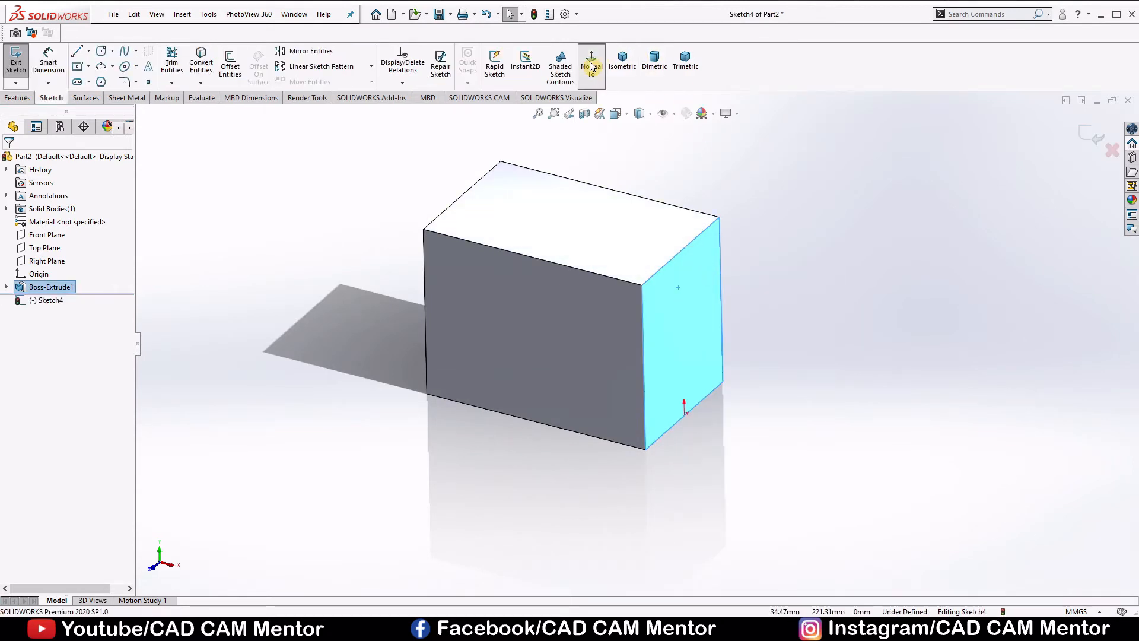
click(886, 229)
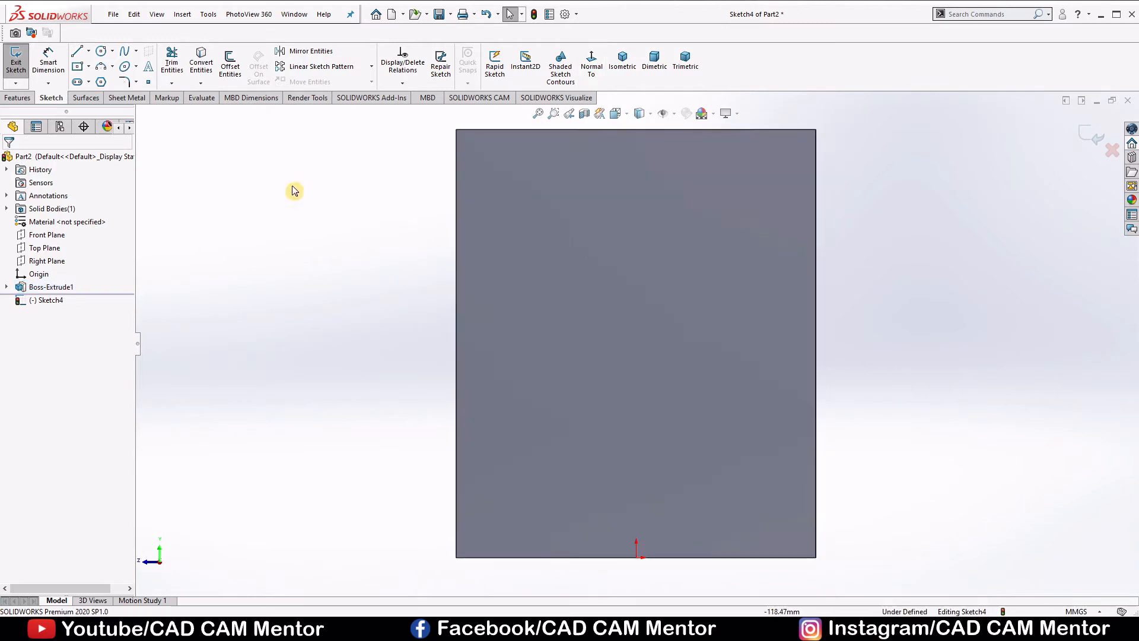
- Sketch two corner rectangles on the end face: about 75 by 22 mm on its bottom edge and about 56 by 86 mm from its upper-left corner
click(88, 66)
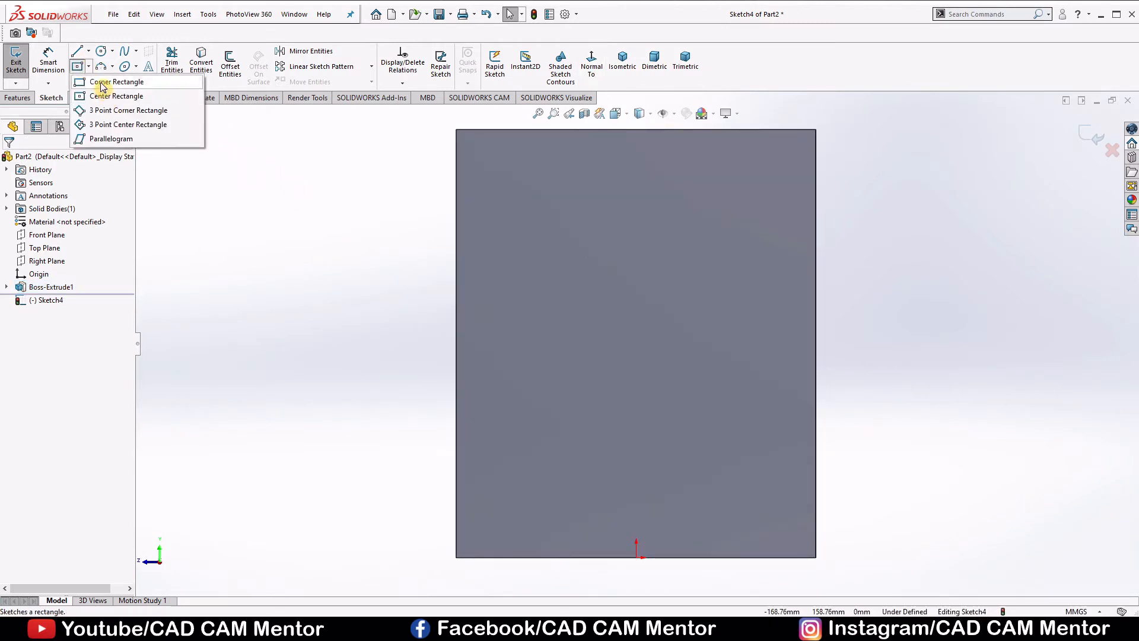
click(101, 83)
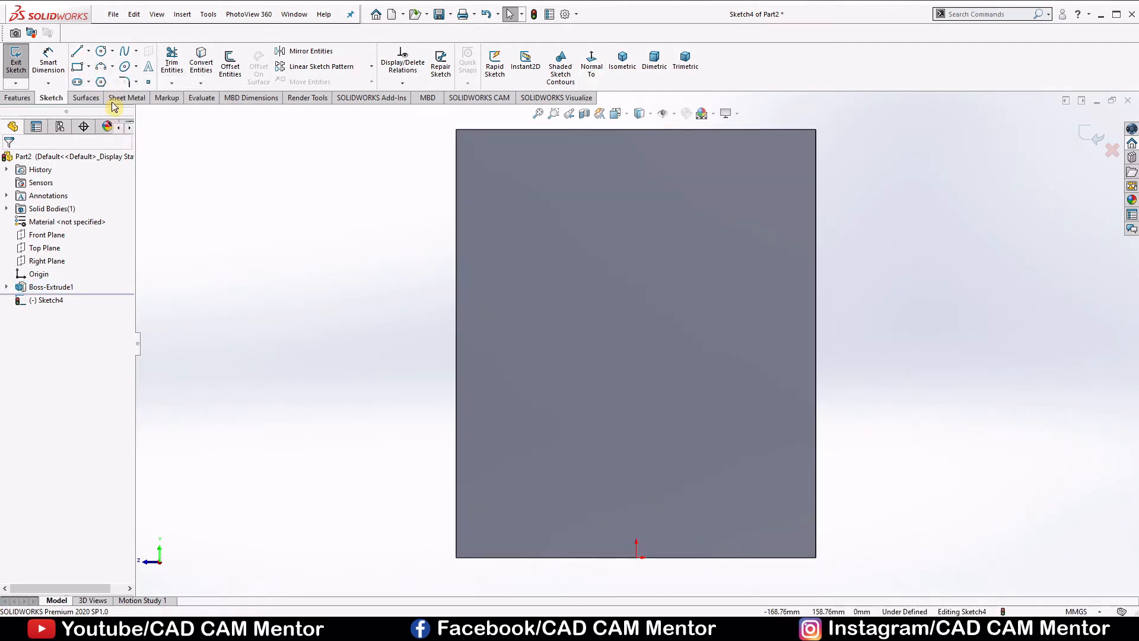
click(532, 558)
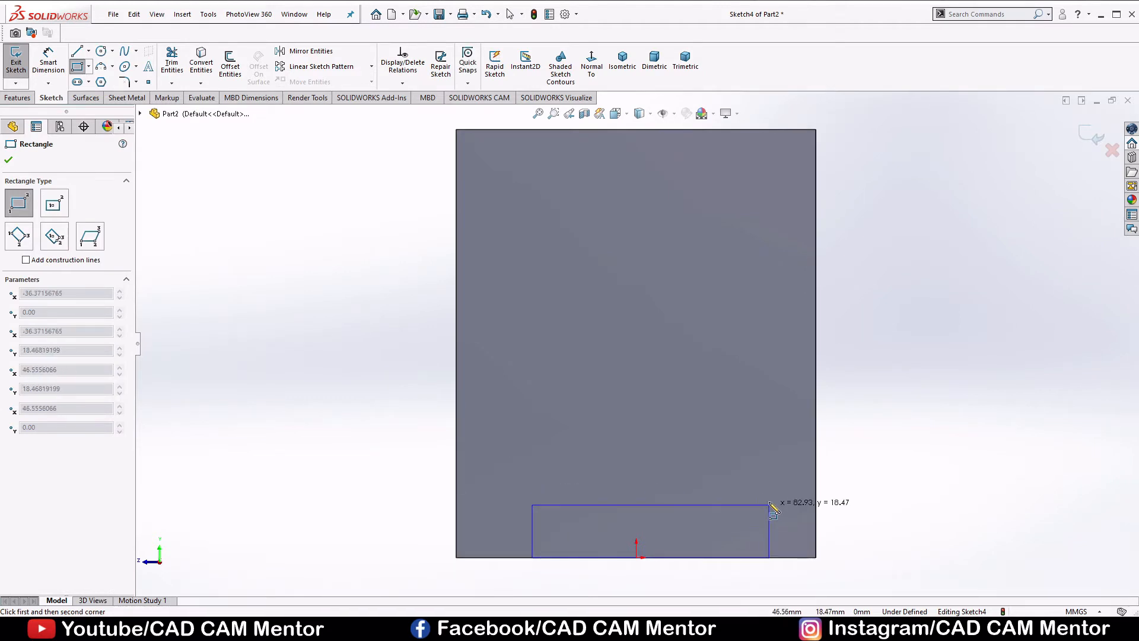
click(747, 495)
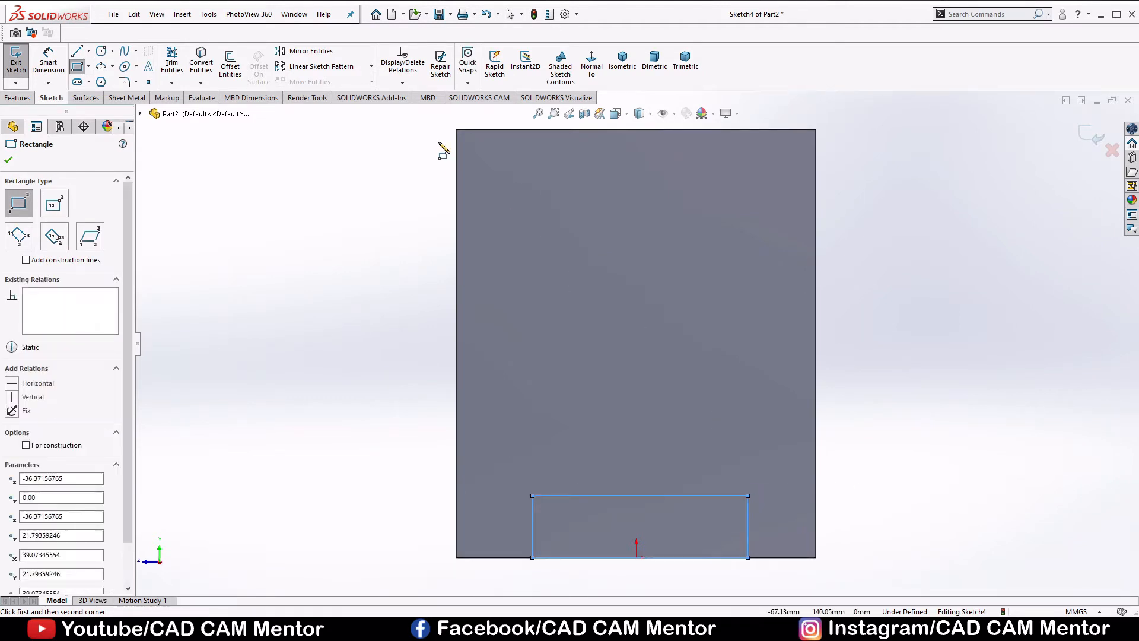
click(457, 131)
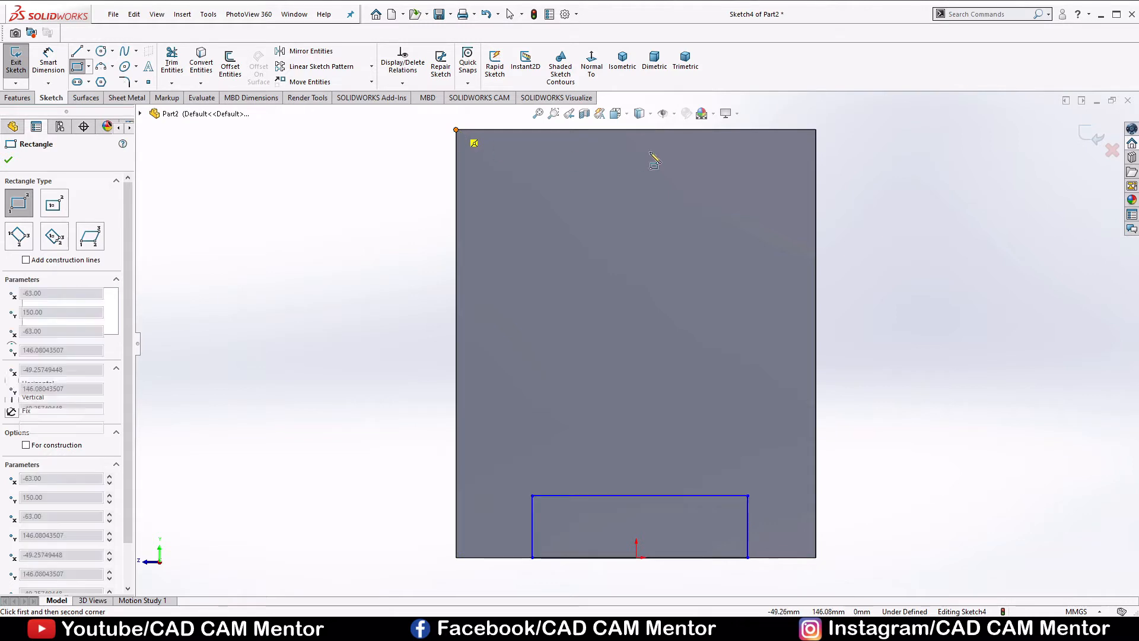
click(617, 375)
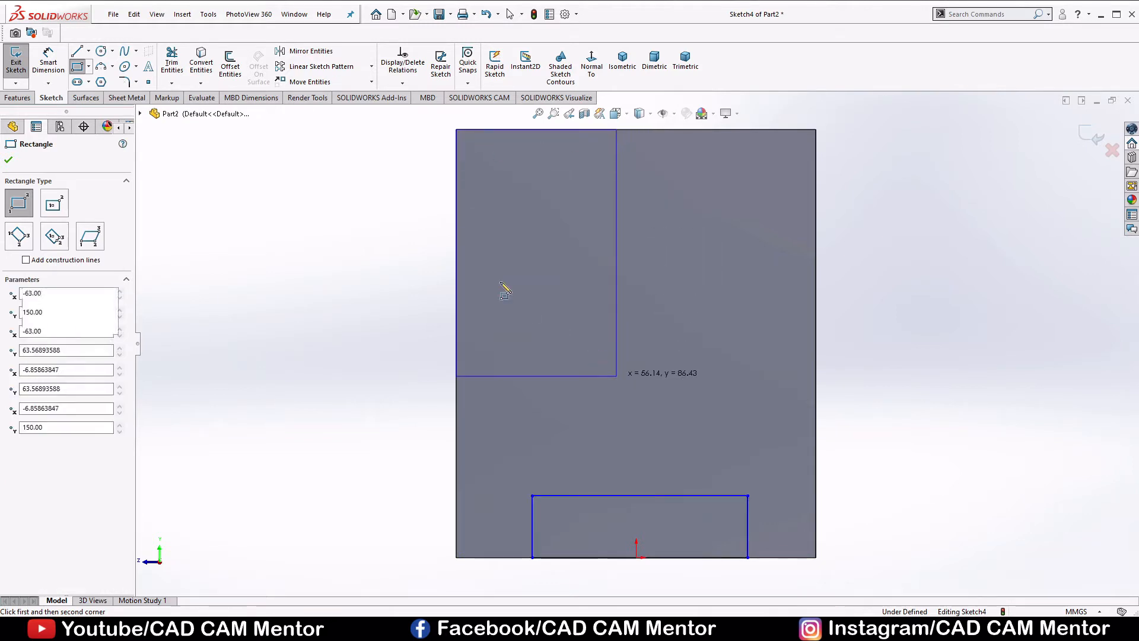
click(9, 161)
click(884, 279)
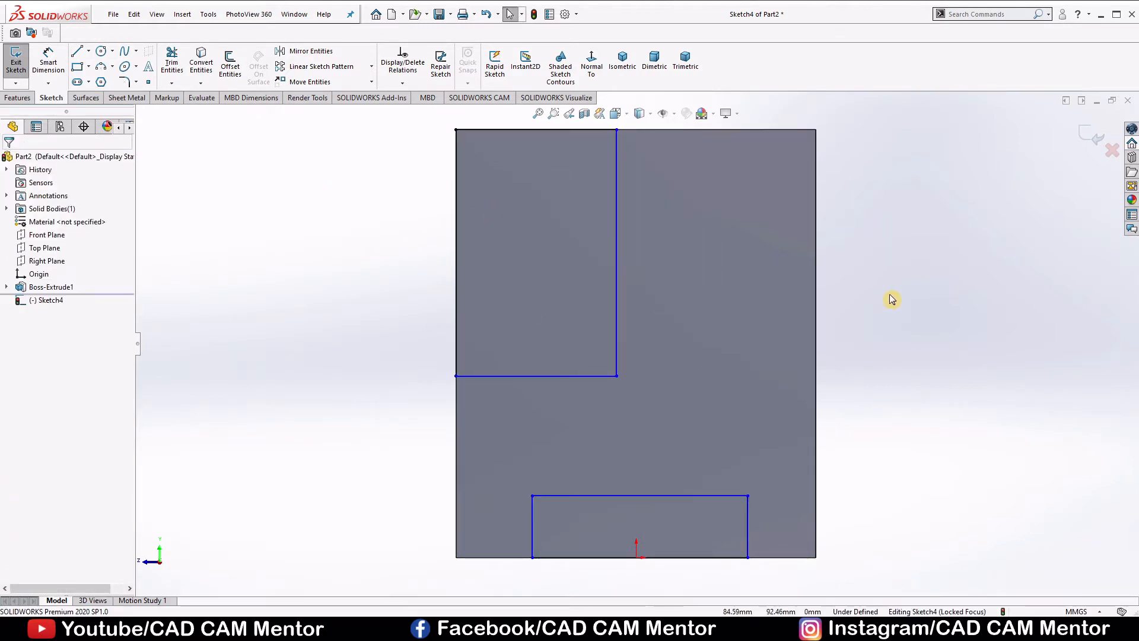
- Dimension the height of the rectangle on the face's bottom edge to 18 mm
key(f)
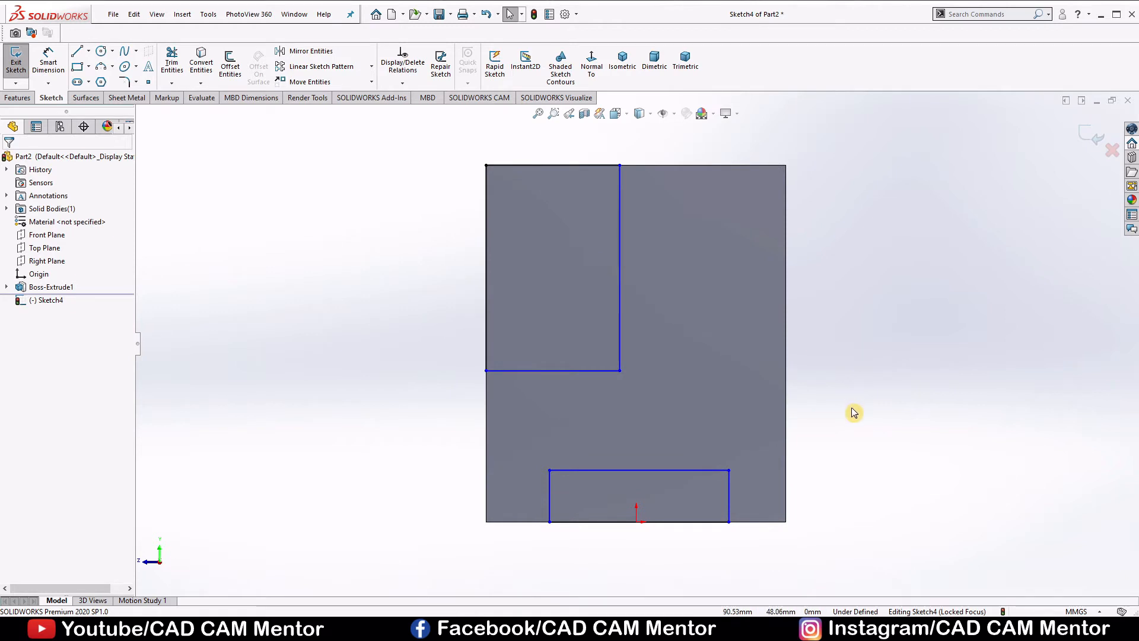
right_drag(853, 405, 855, 331)
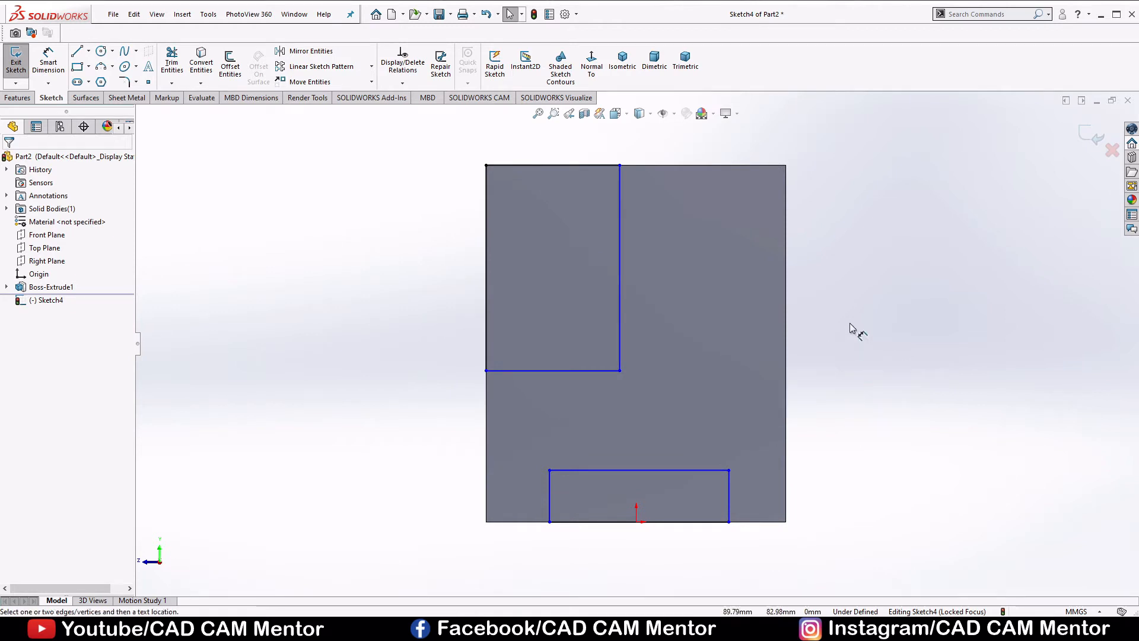
click(729, 492)
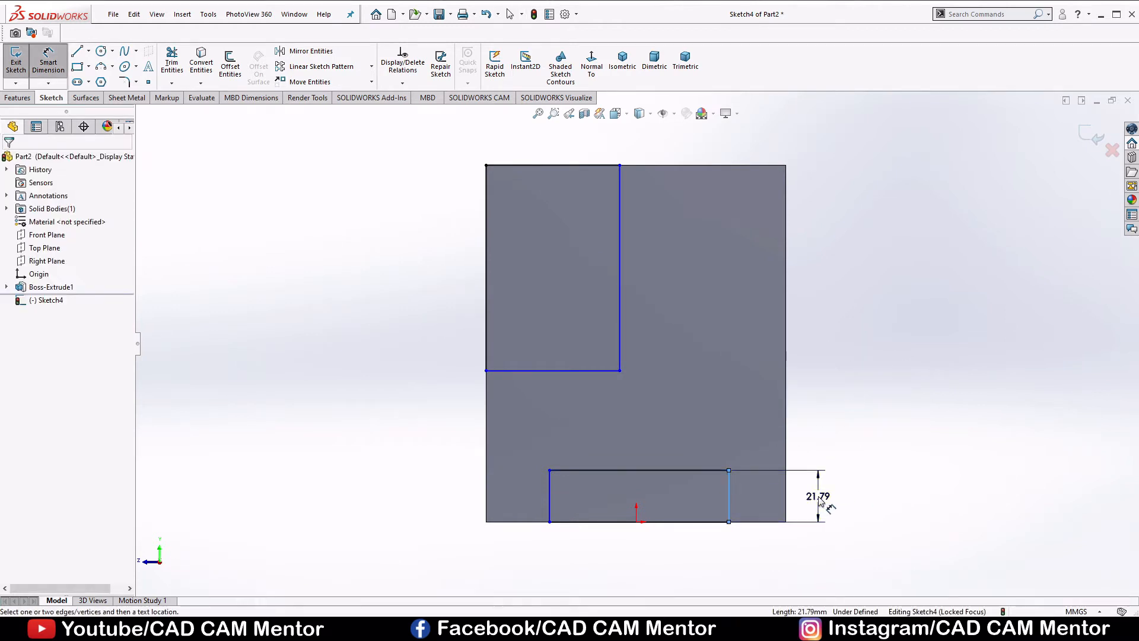
click(821, 501)
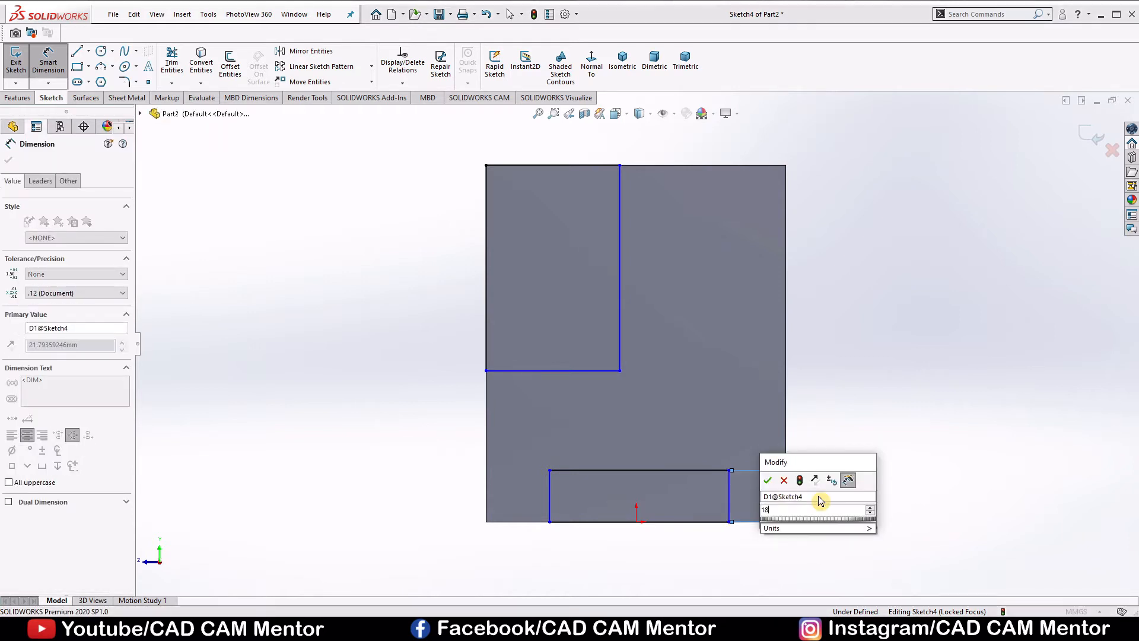
key(Return)
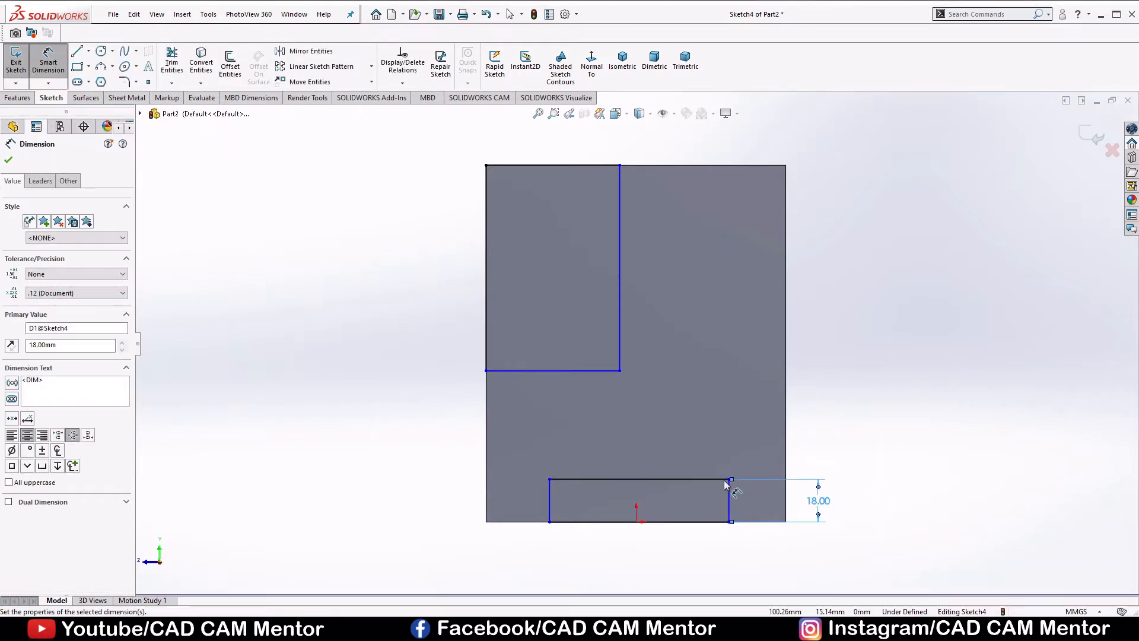
- Dimension the width of the rectangle on the face's bottom edge as 126-24-24, giving 78 mm
click(677, 480)
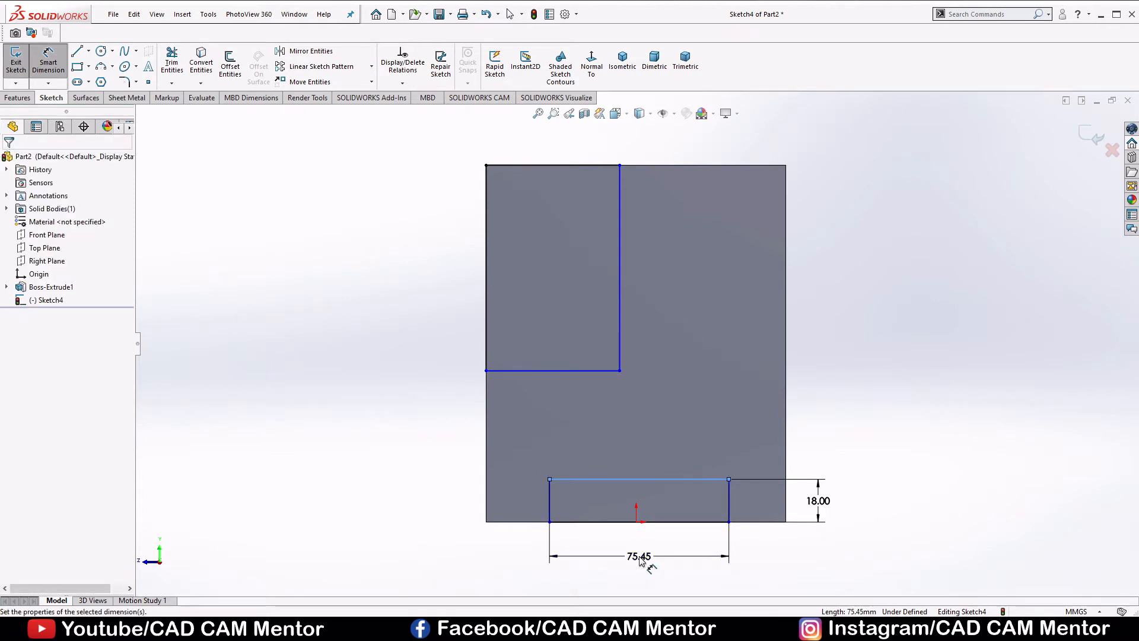
click(641, 560)
text(126)
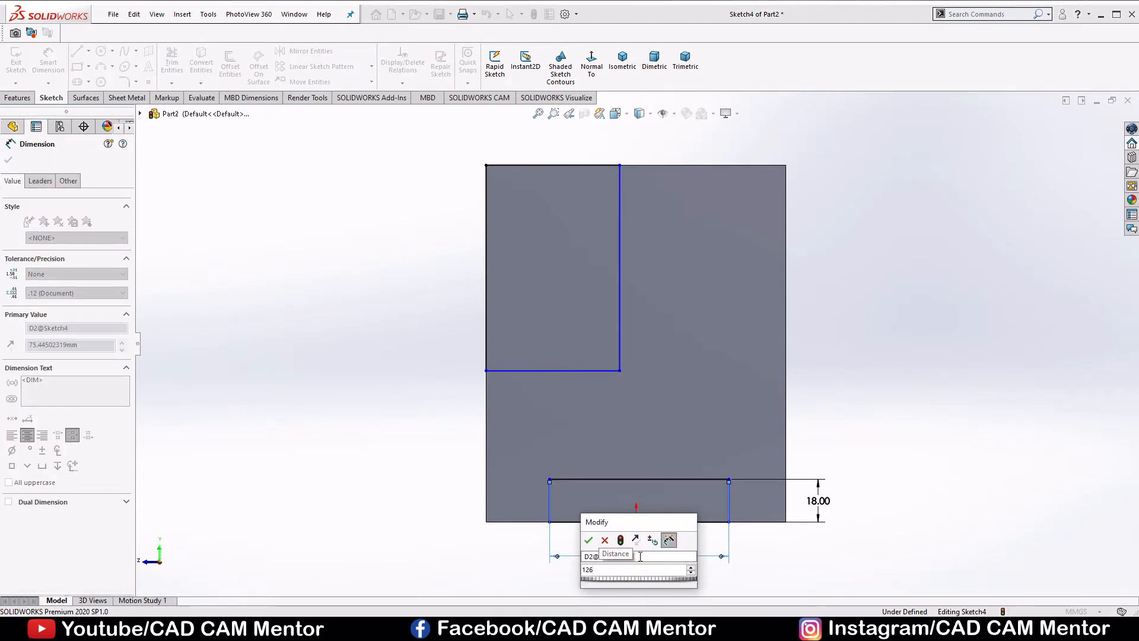
text(-24-24)
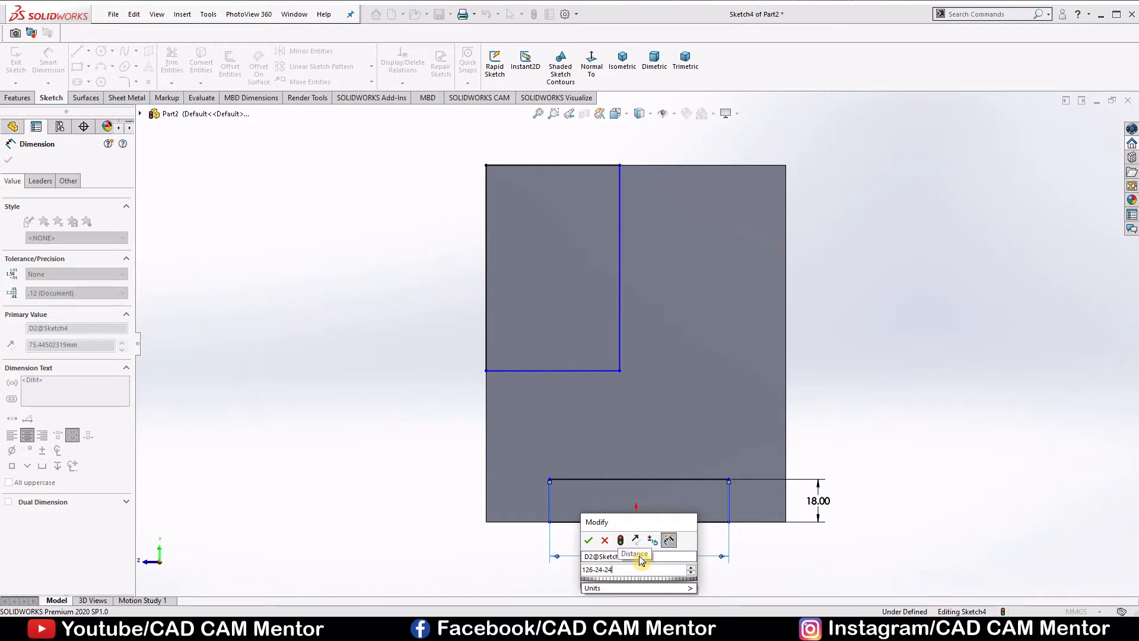
click(590, 543)
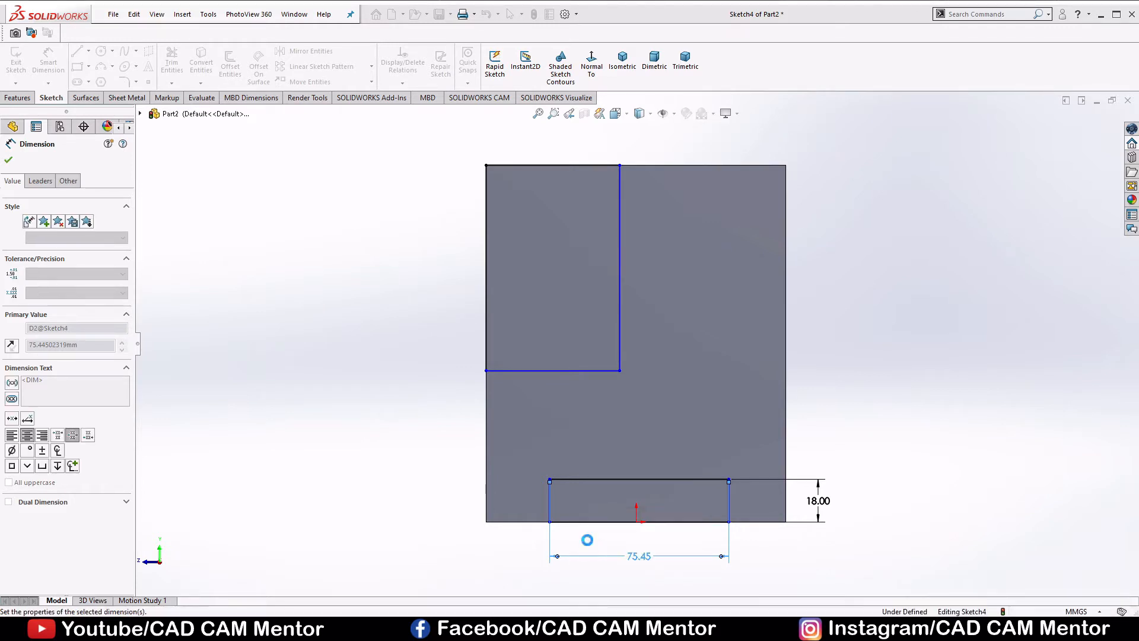
click(882, 409)
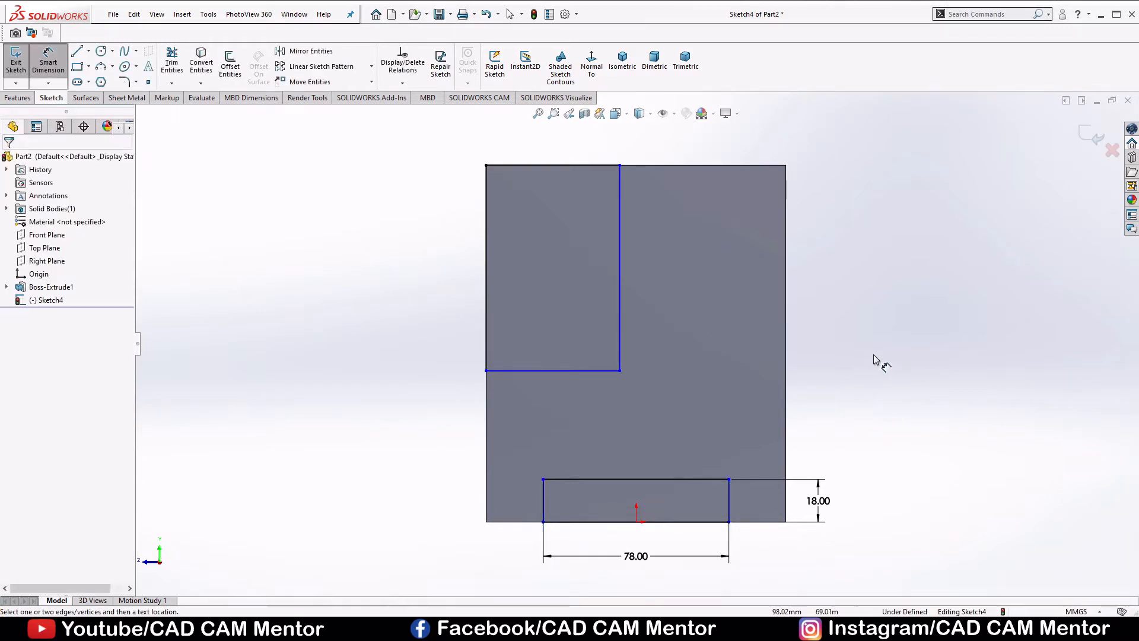
right_click(878, 351)
click(905, 389)
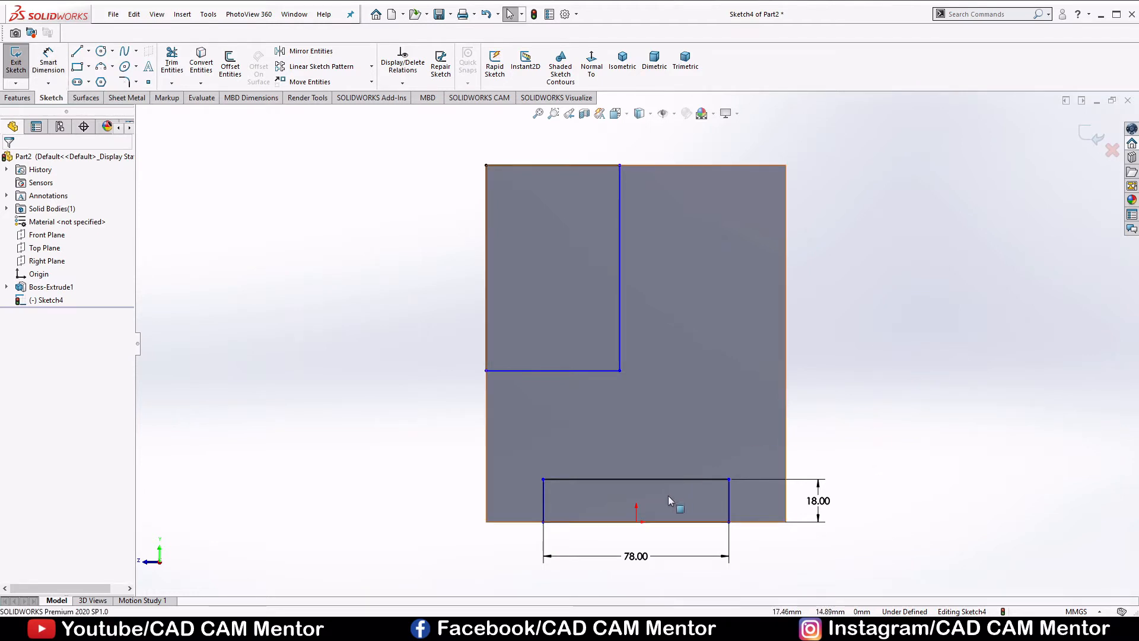
- Add a Midpoint relation between the origin and the base line of the 78 mm wide rectangle
click(637, 523)
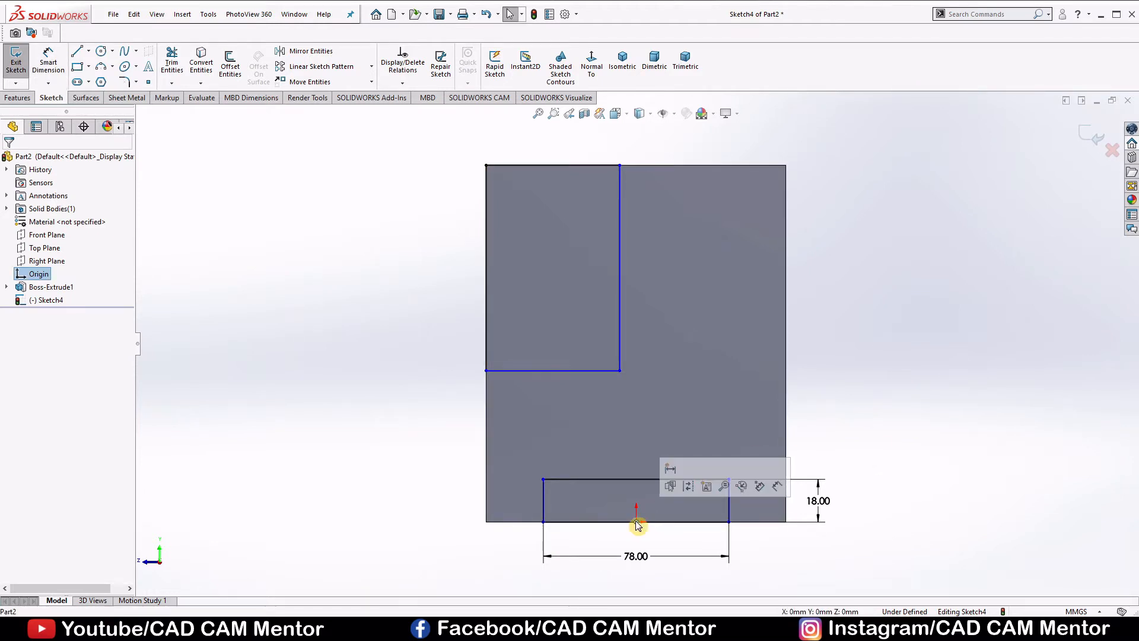
ctrl+click(671, 523)
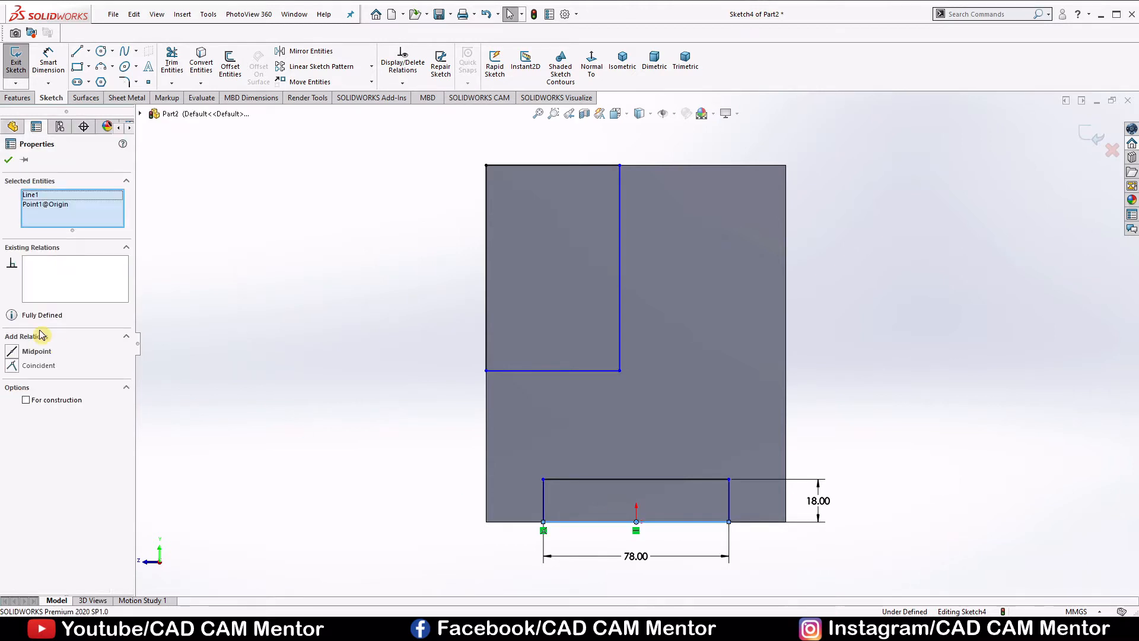
click(34, 353)
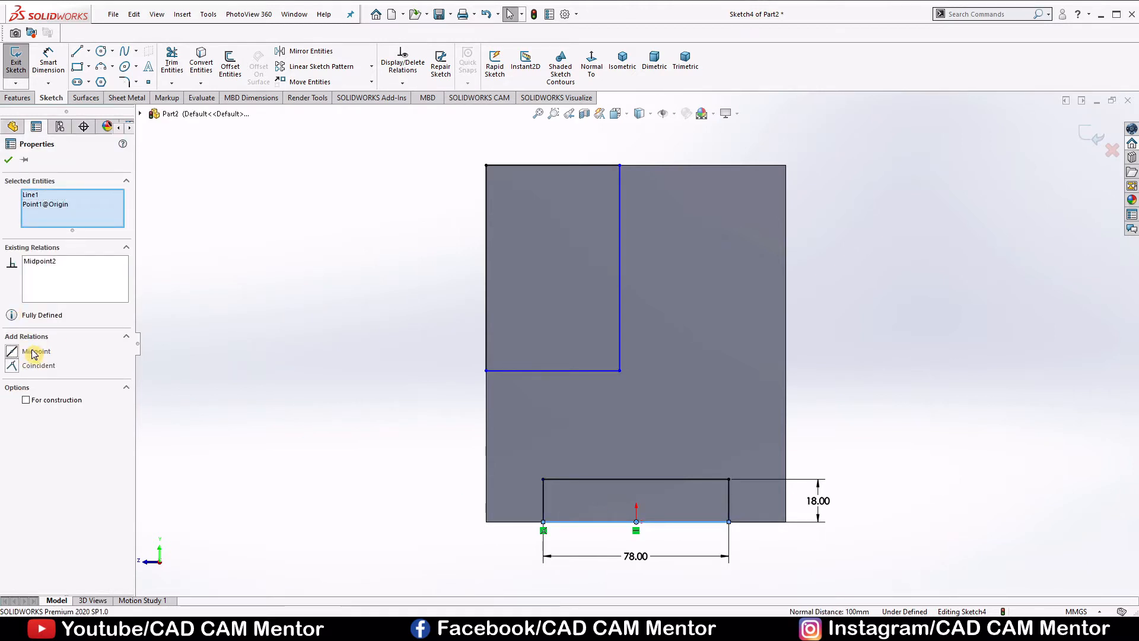
click(8, 159)
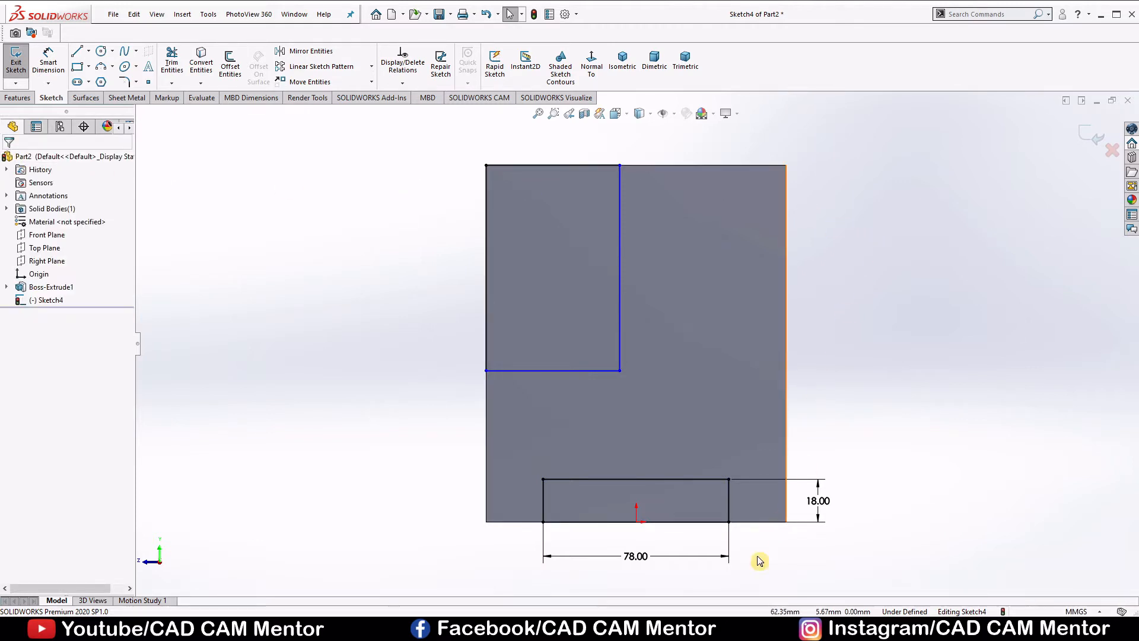
- Consult the reference image "extude cut dimension.png" and dimension the width of the upper-left rectangle to 50 mm
click(735, 628)
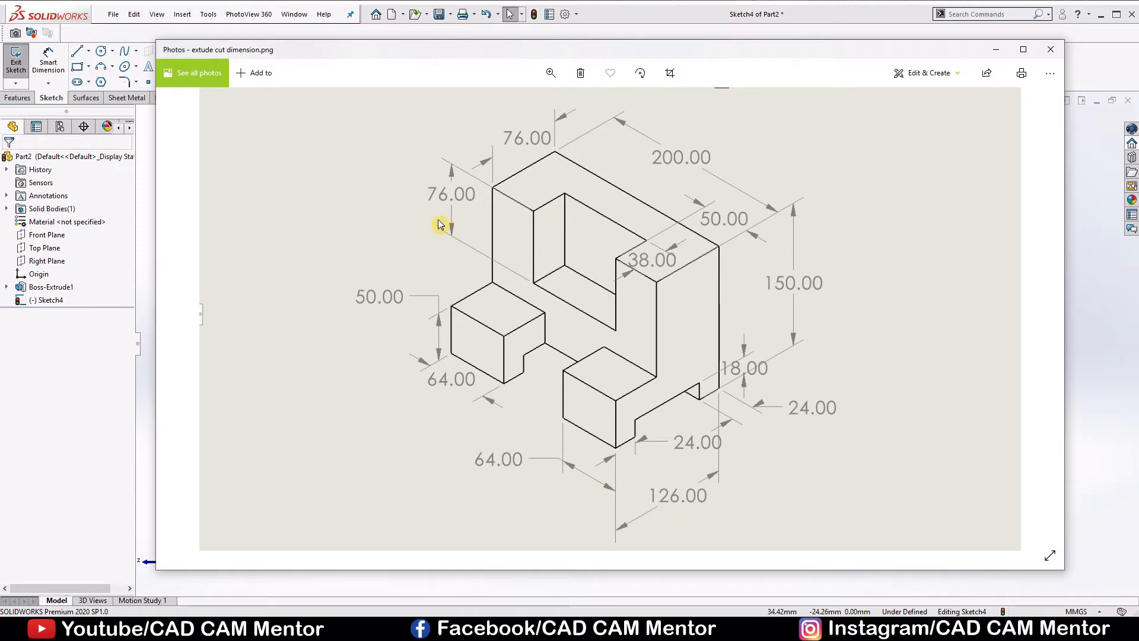
click(1000, 50)
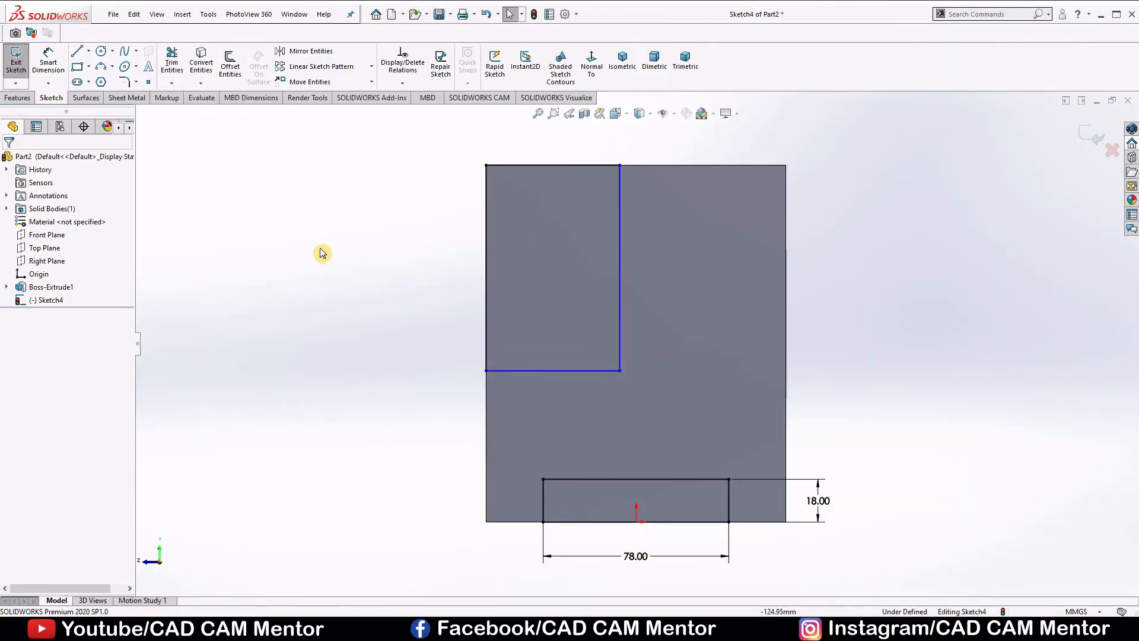
right_drag(860, 261, 863, 148)
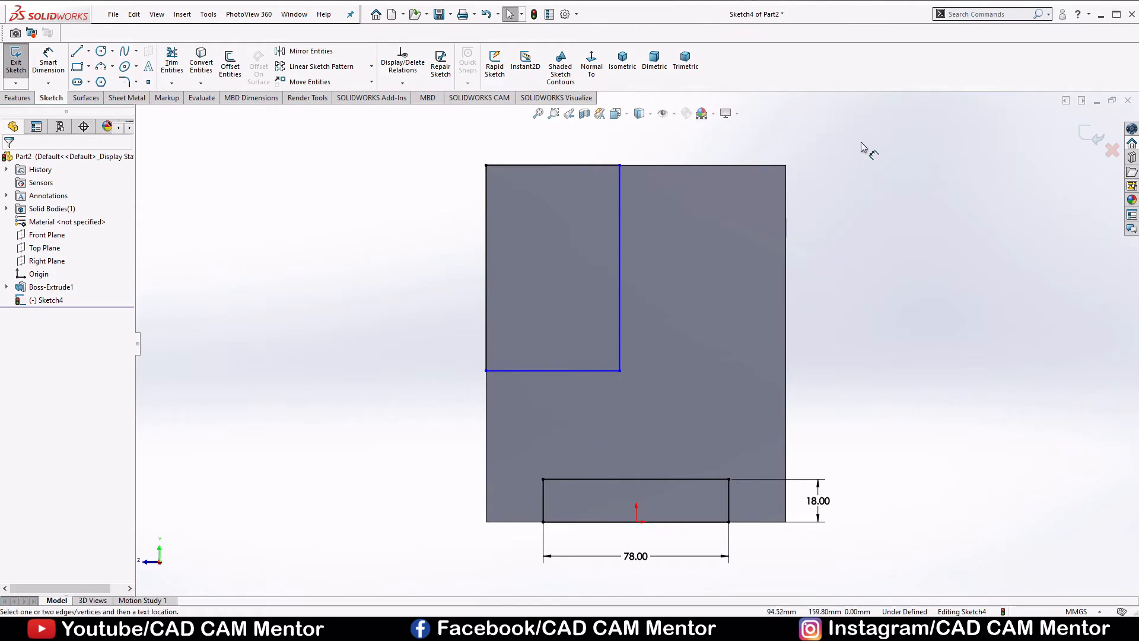
click(584, 167)
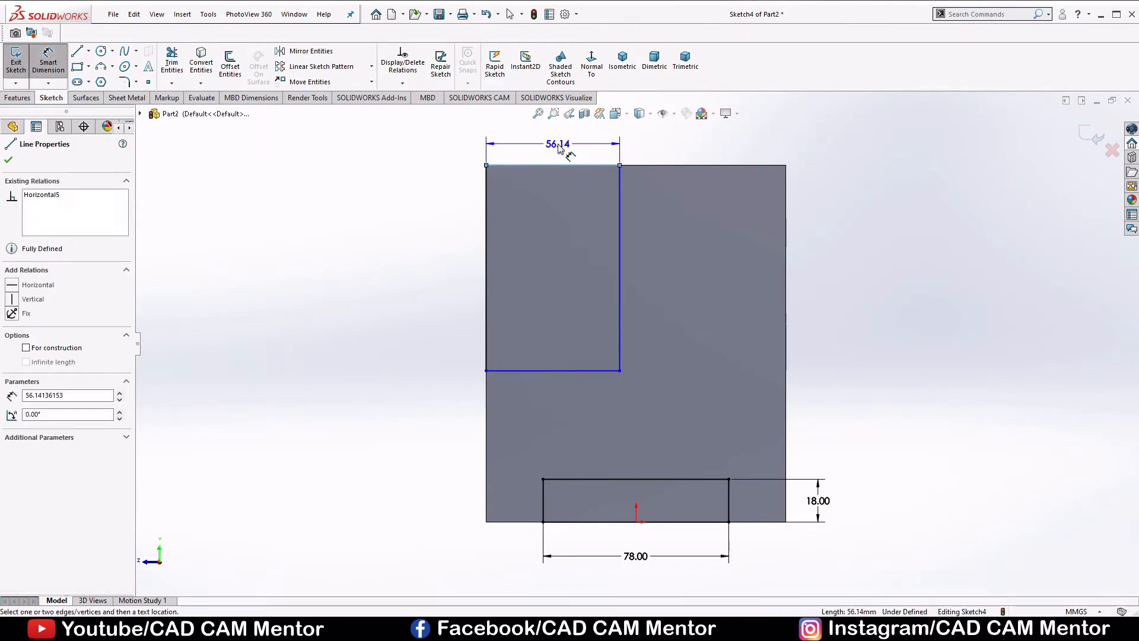
scroll(587, 178, down, 2)
click(584, 185)
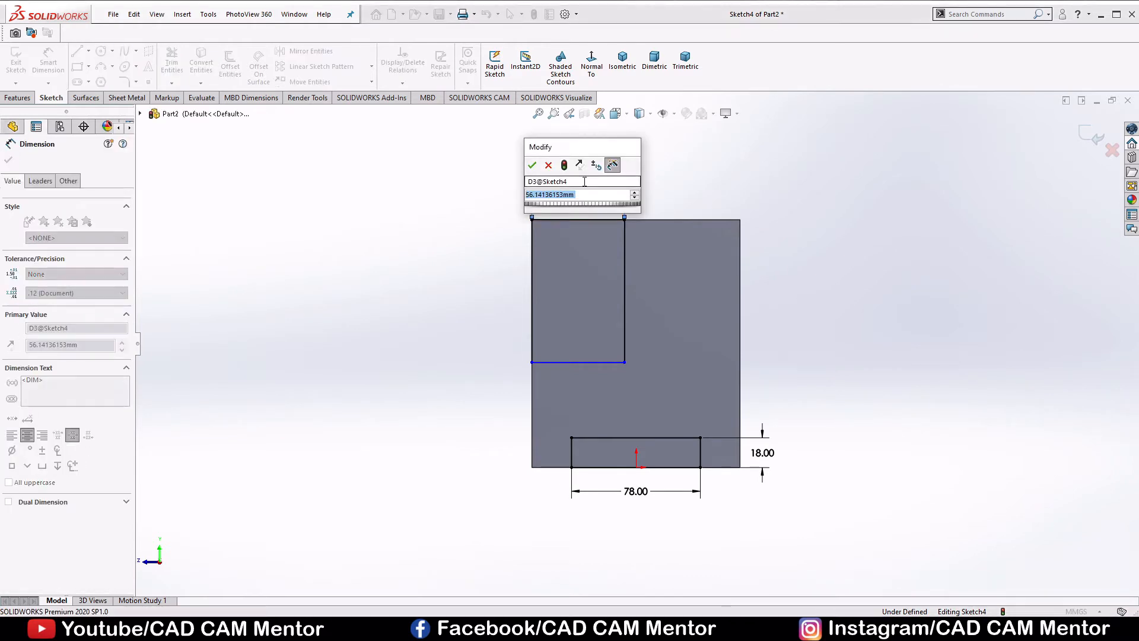
text(50)
key(Return)
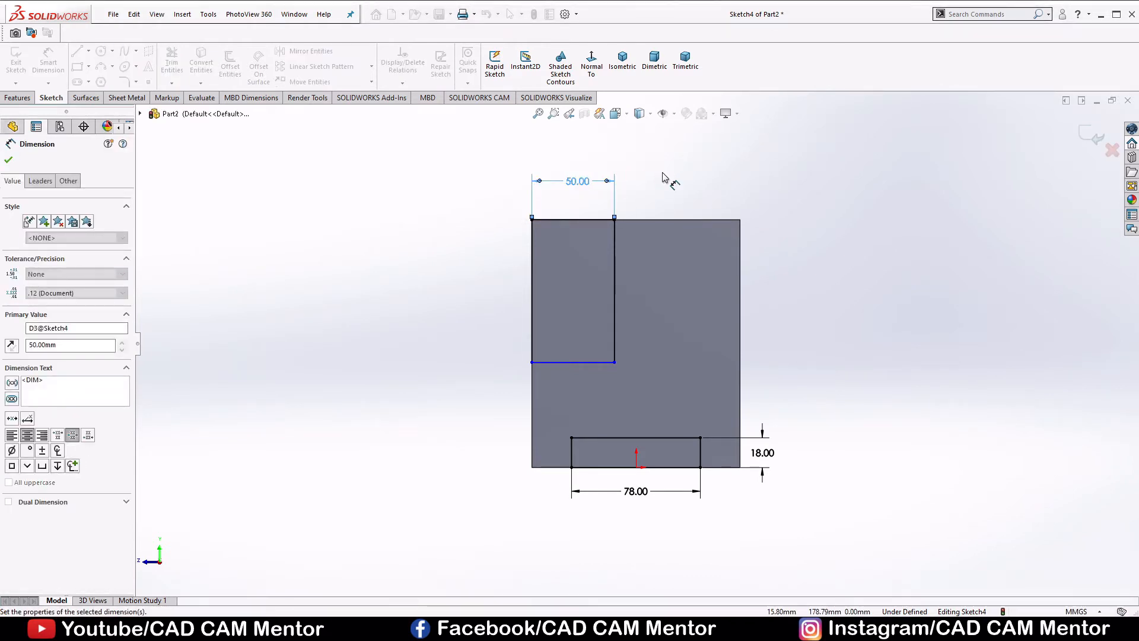
click(629, 219)
- Dimension the height of the upper-left rectangle to 100 mm and leave the dimension tool
click(615, 272)
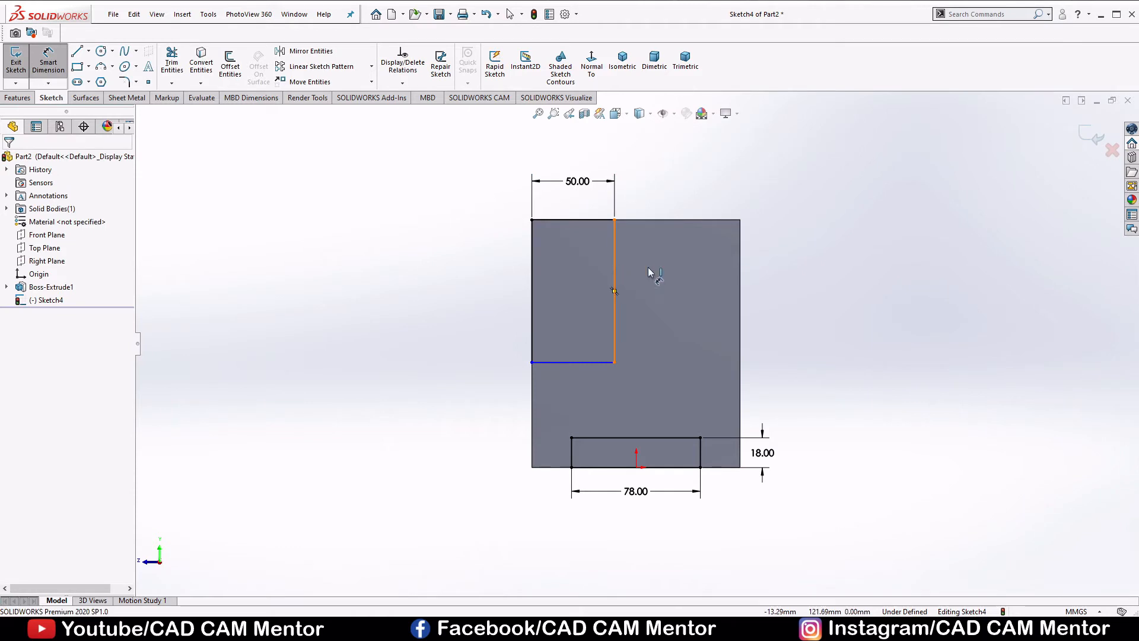
click(778, 279)
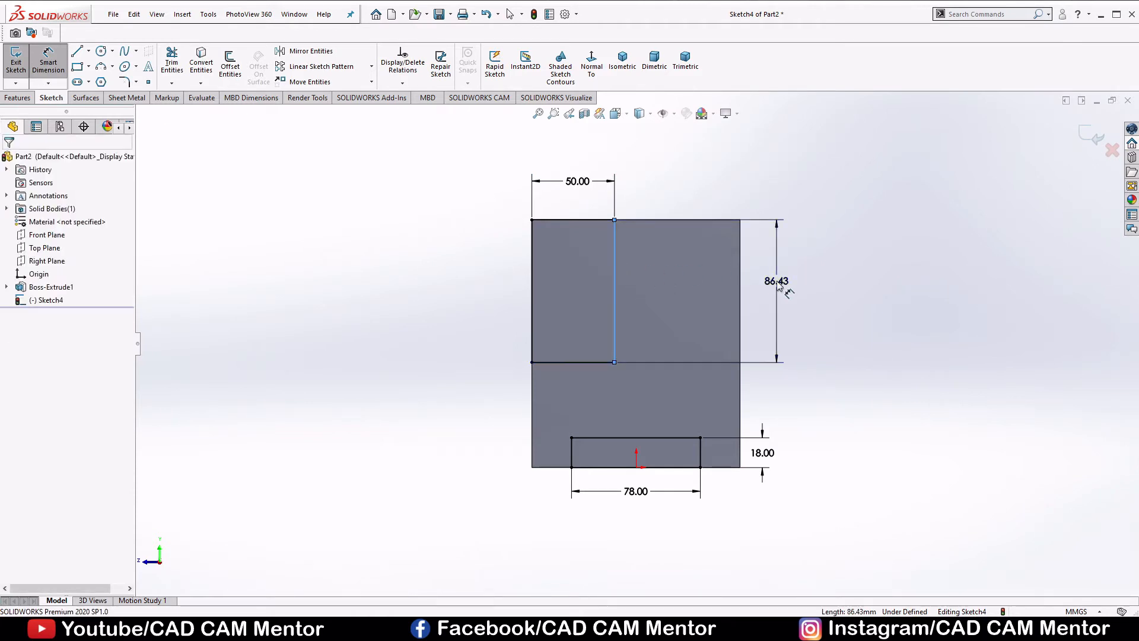
click(778, 285)
text(100)
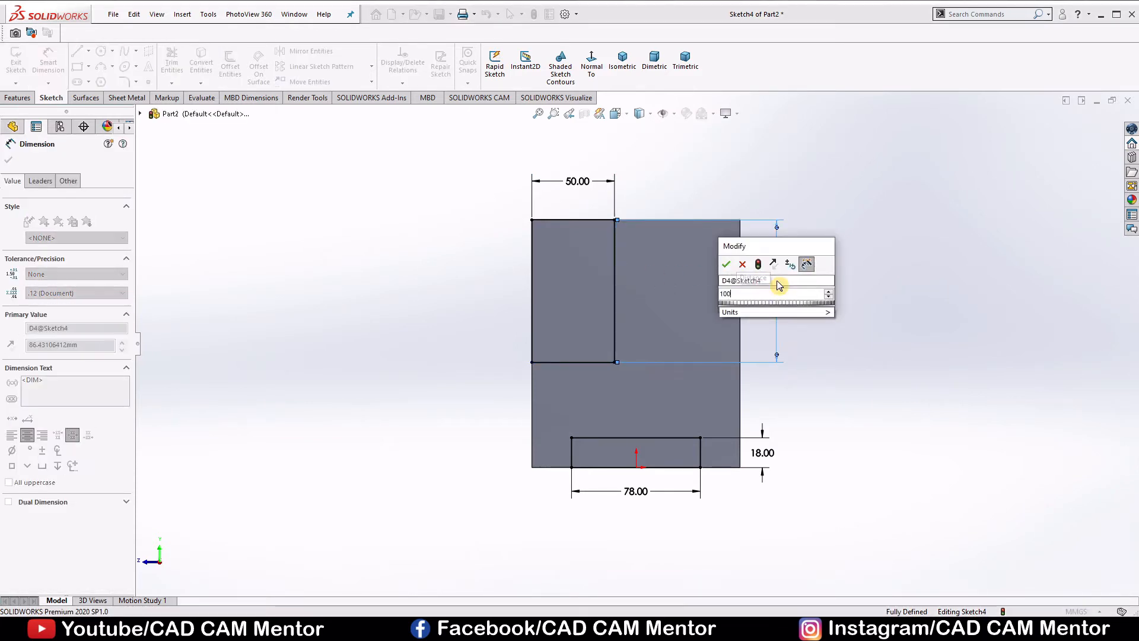
key(Return)
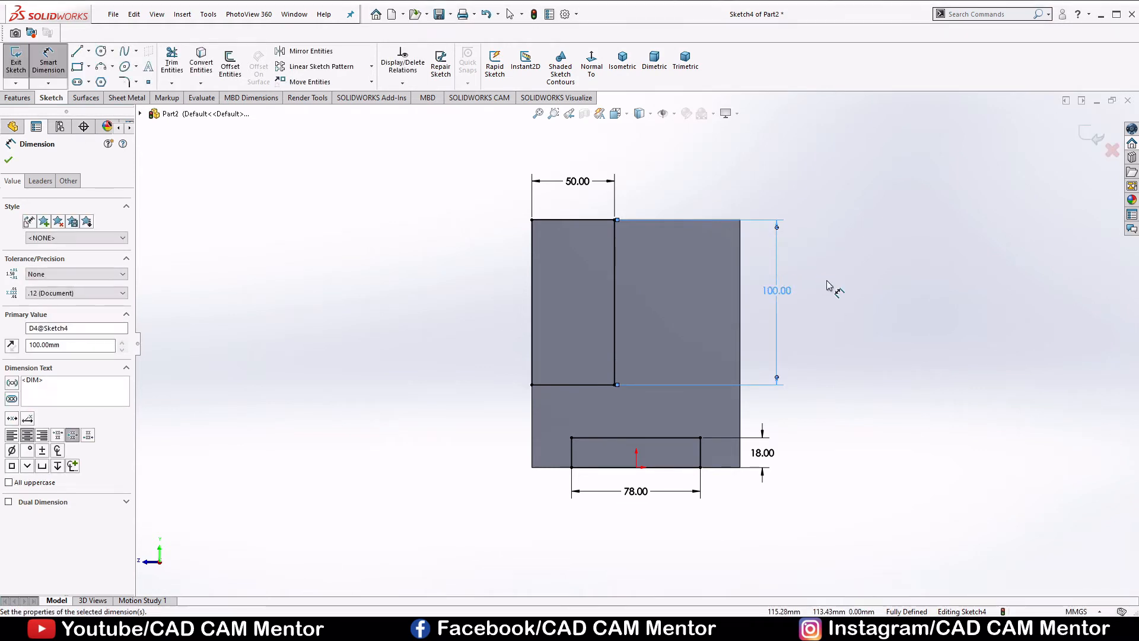
click(831, 289)
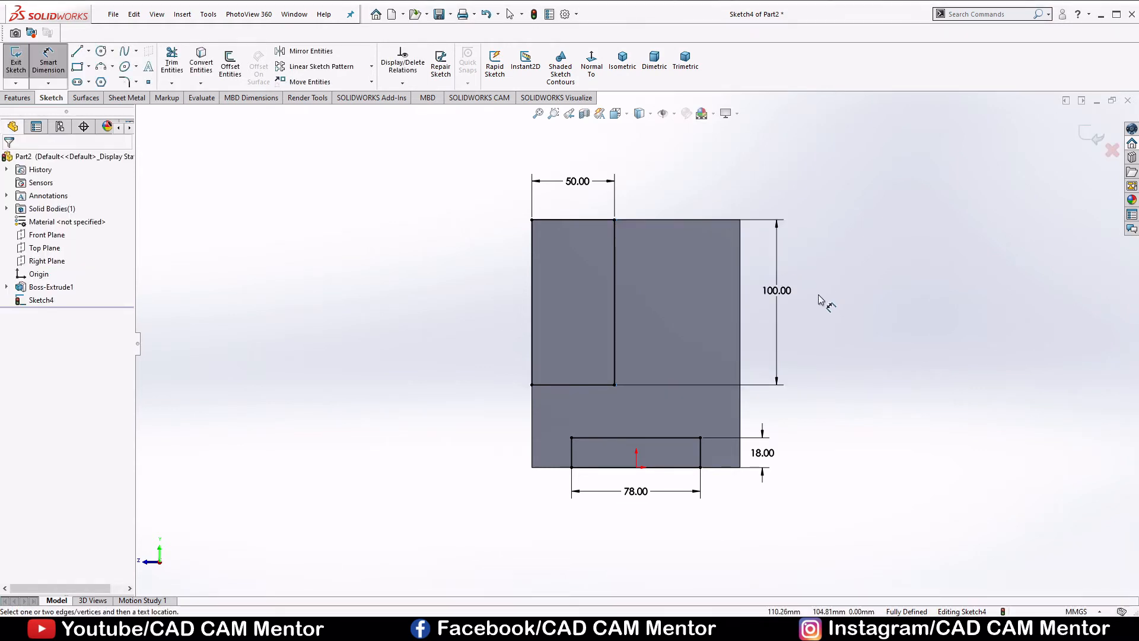
right_click(823, 302)
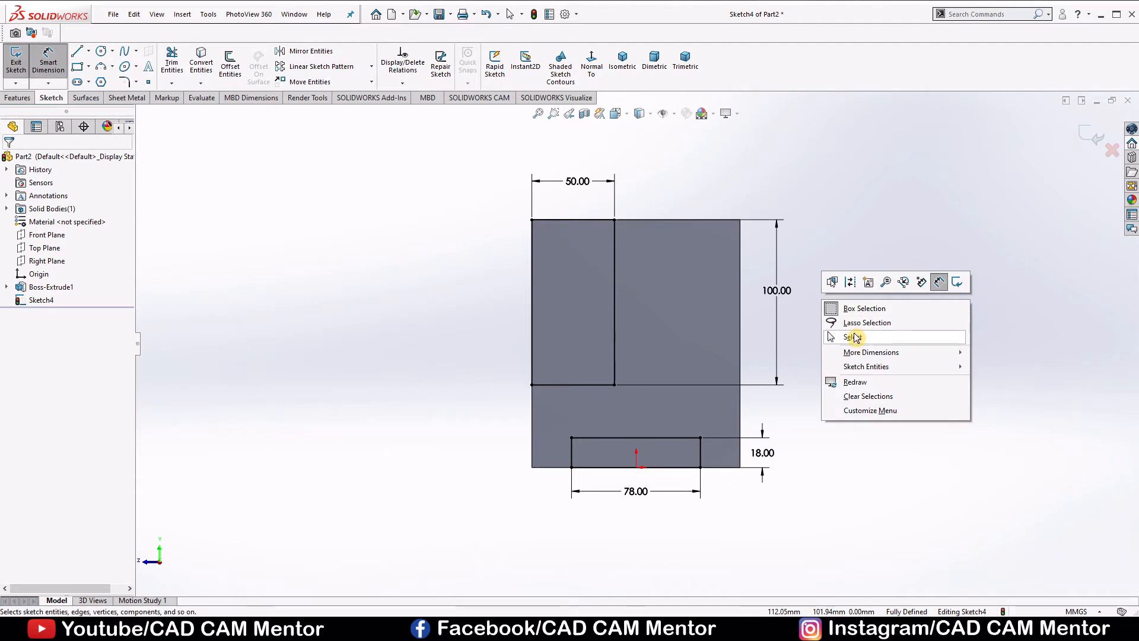
click(856, 337)
key(f)
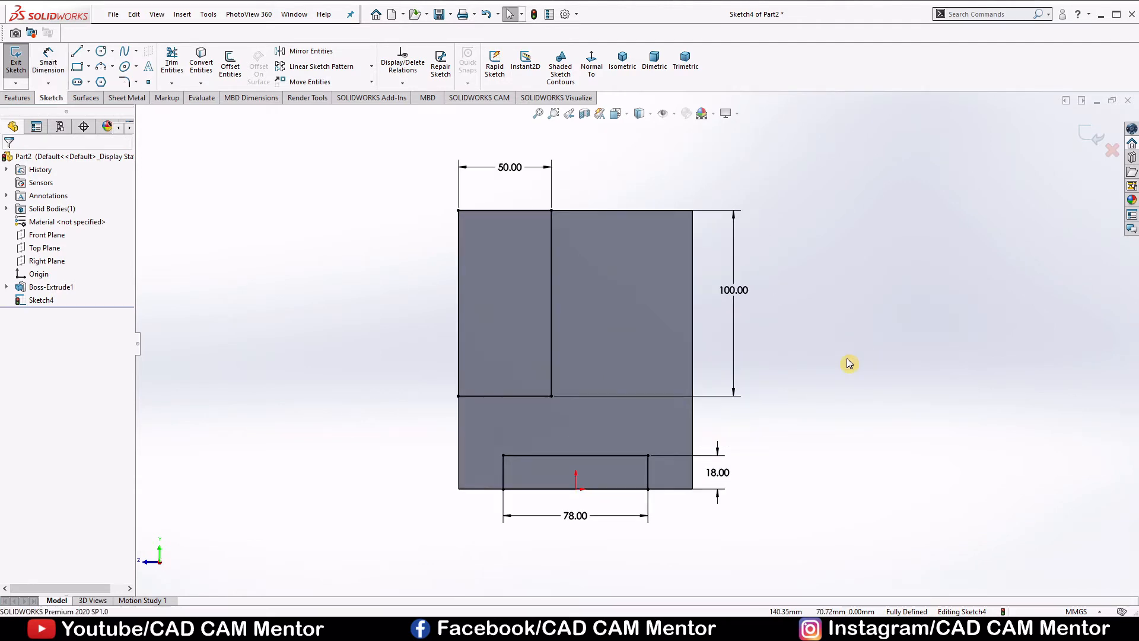
- Cut both sketched rectangles through the whole block with an Extruded Cut set to Through All
key(ctrl+7)
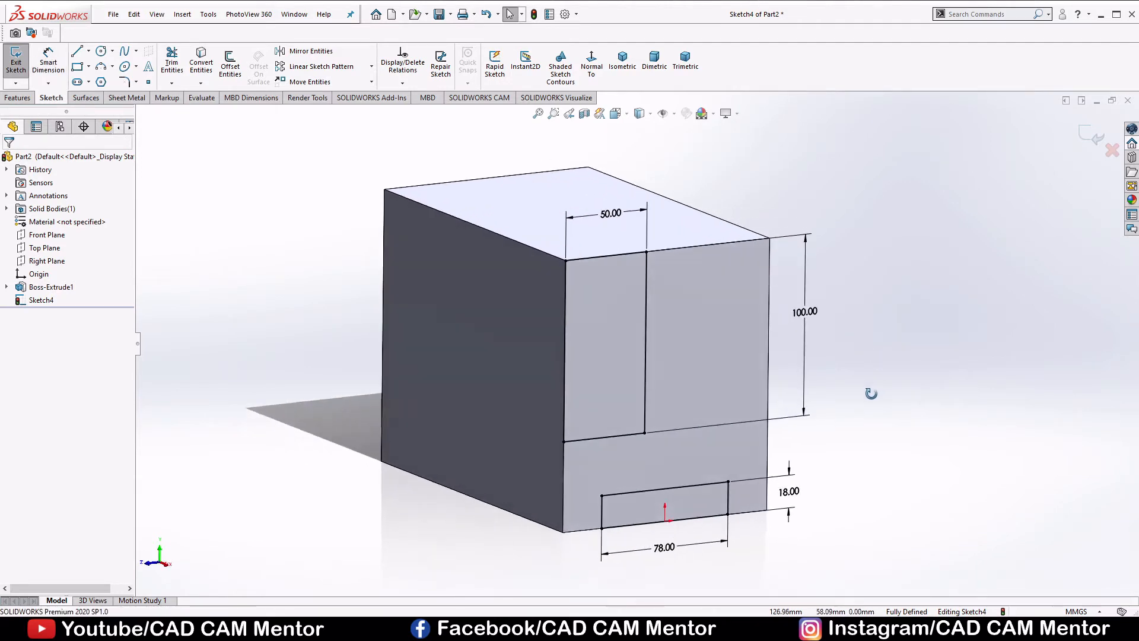
click(16, 99)
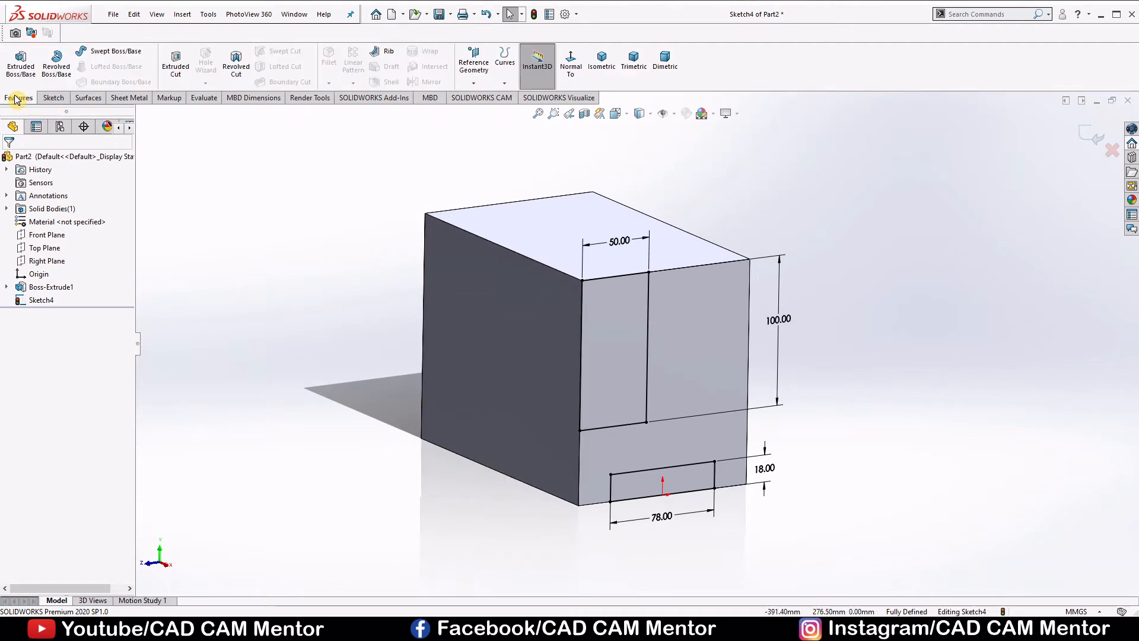
click(177, 62)
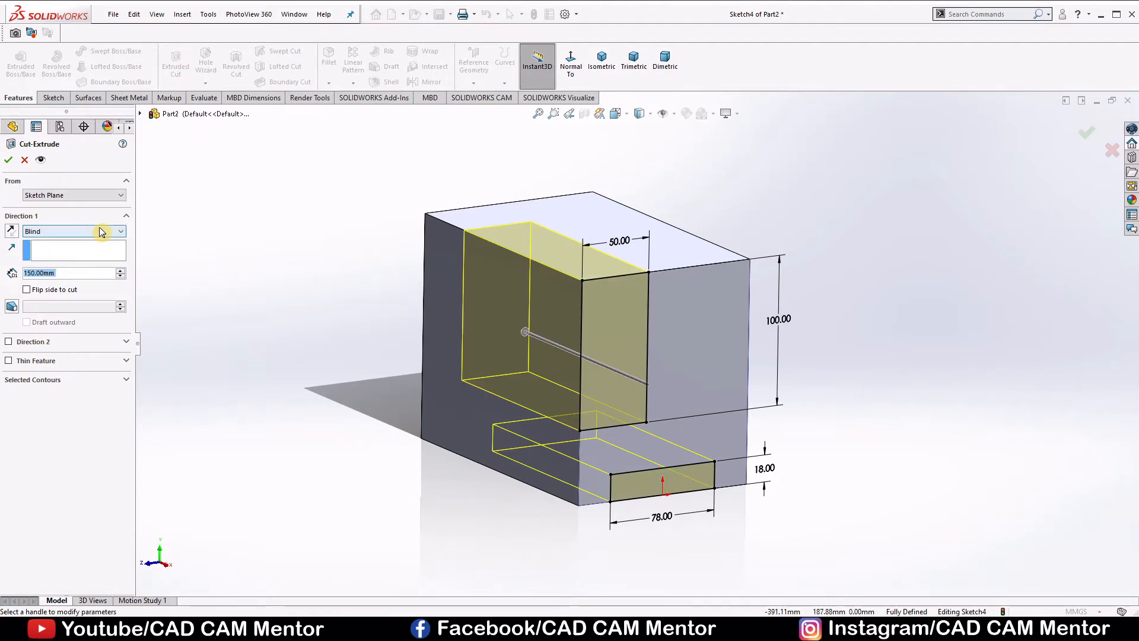
click(102, 231)
click(83, 248)
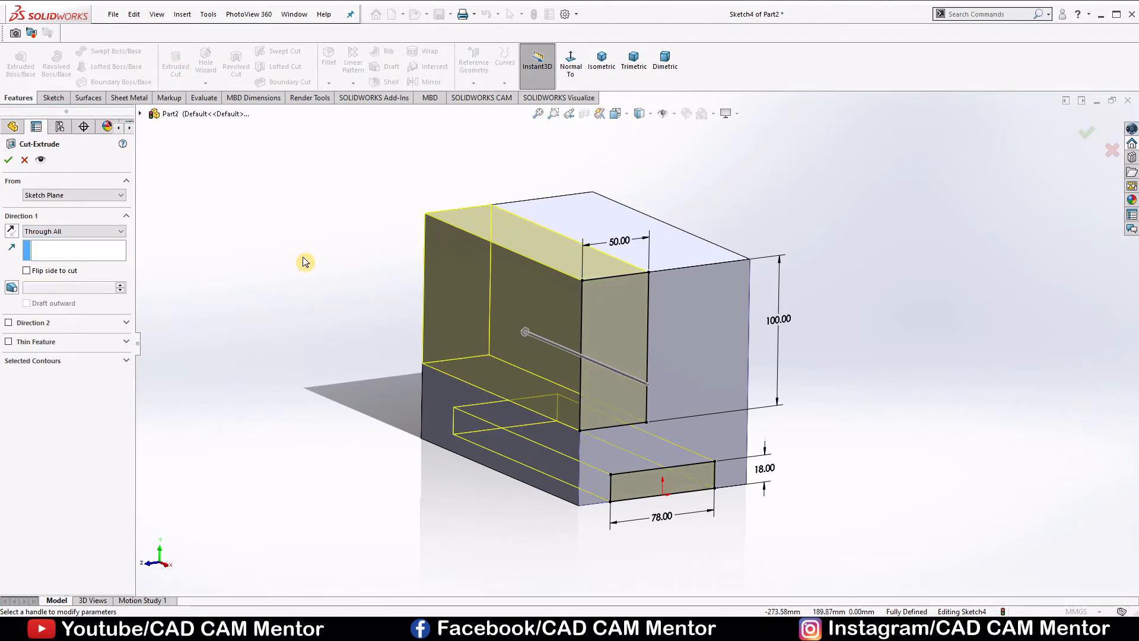
middle_drag(305, 262, 314, 303)
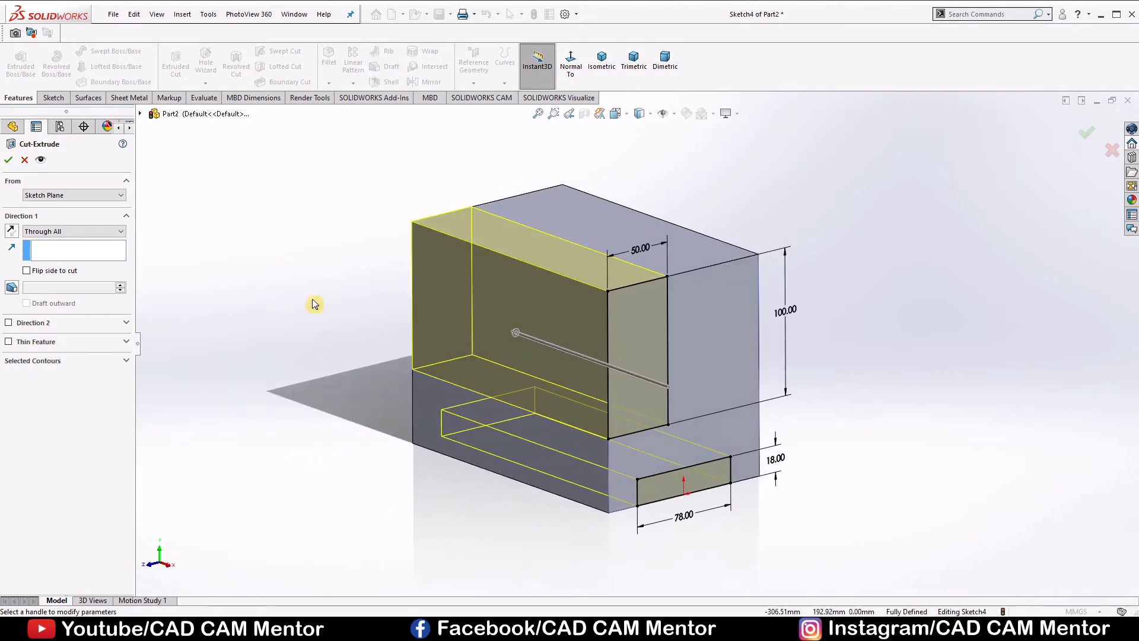
click(8, 160)
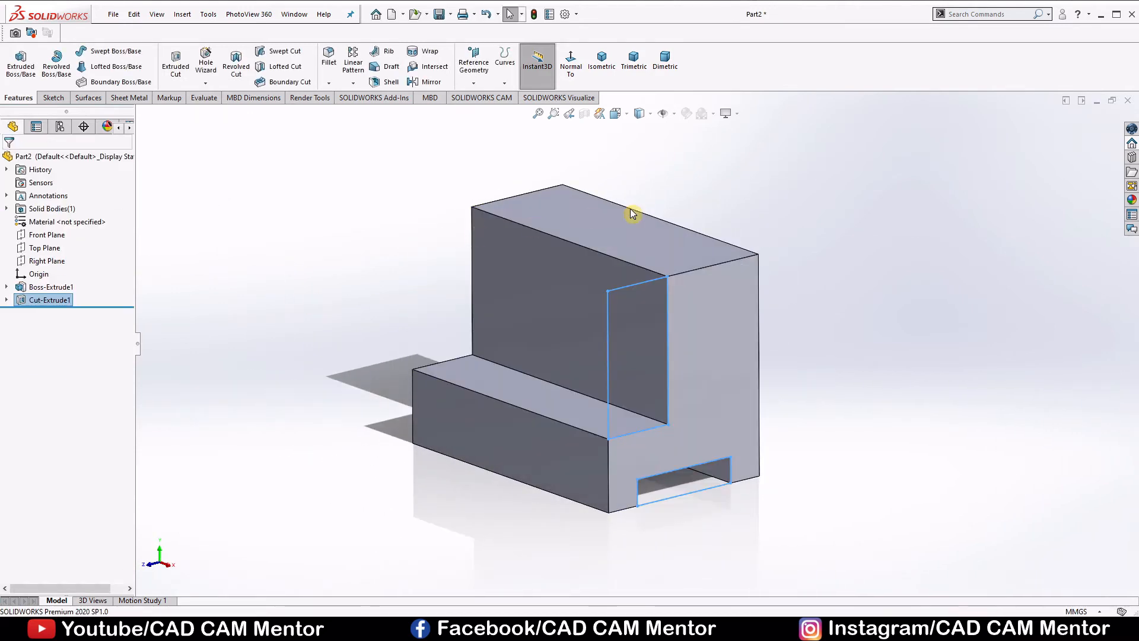
click(831, 293)
middle_drag(831, 294, 827, 326)
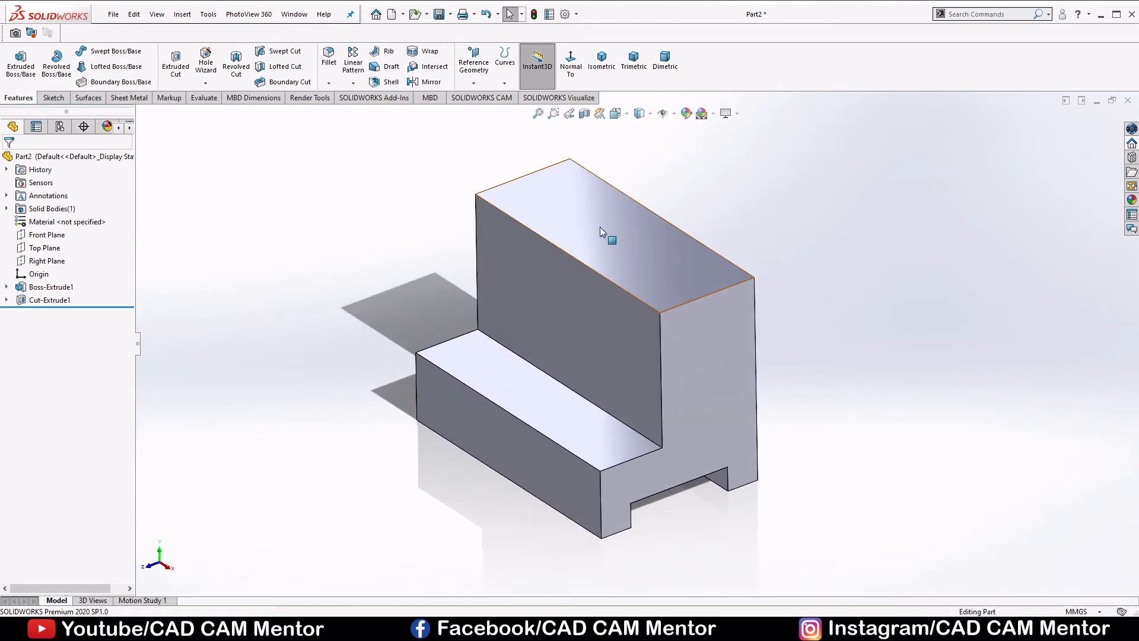
- Check the remaining cut dimensions in the reference image and start a sketch on the part's uppermost face, viewed normal to it
key(alt+Tab)
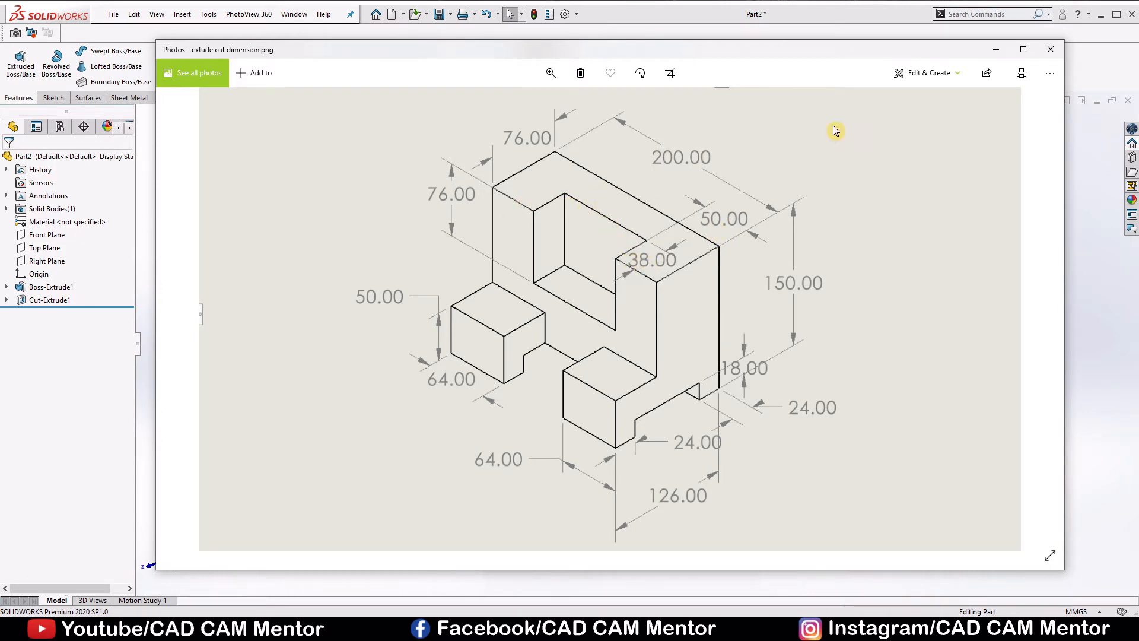
click(996, 49)
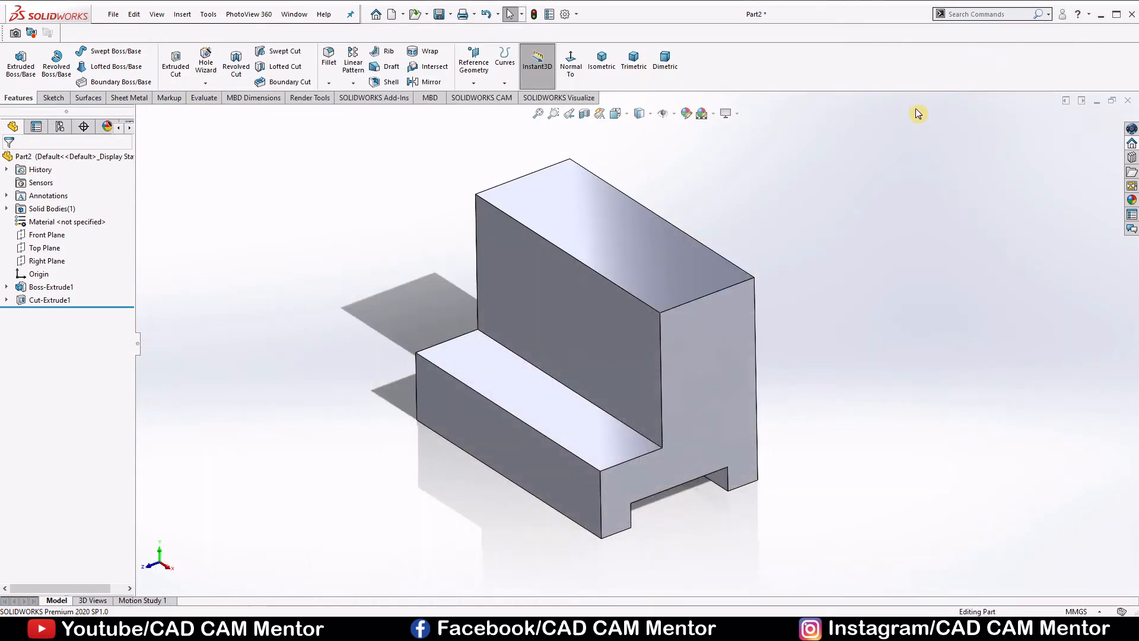
right_click(571, 197)
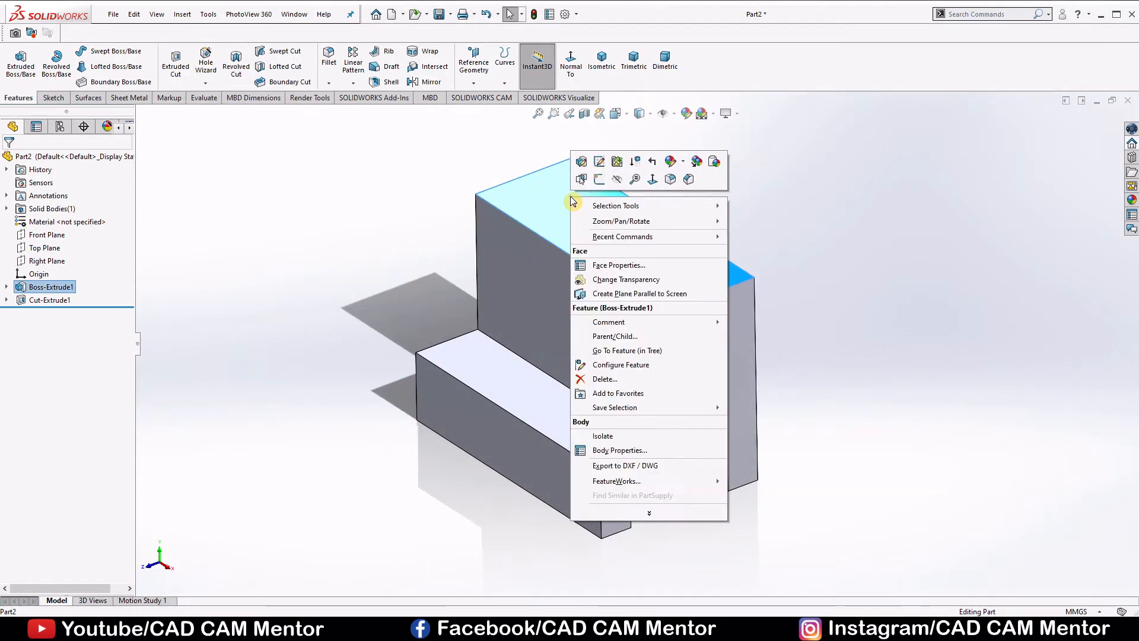
click(598, 180)
click(592, 73)
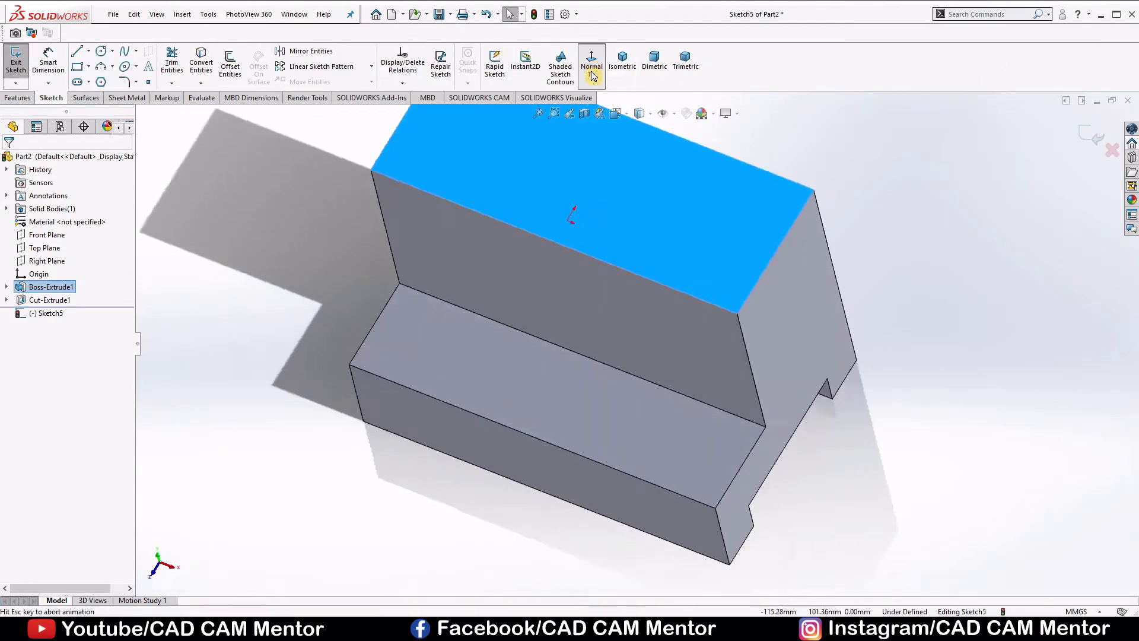
- Sketch a corner rectangle about 112 × 50 mm on the uppermost face, with its lower side on the face's front edge
click(91, 68)
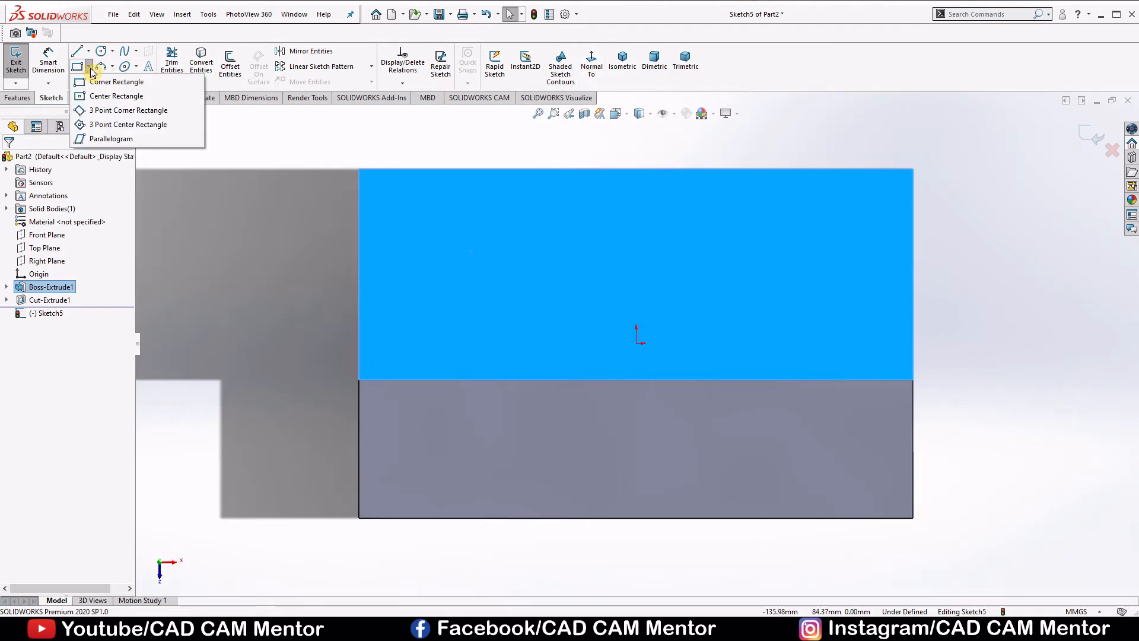
click(102, 83)
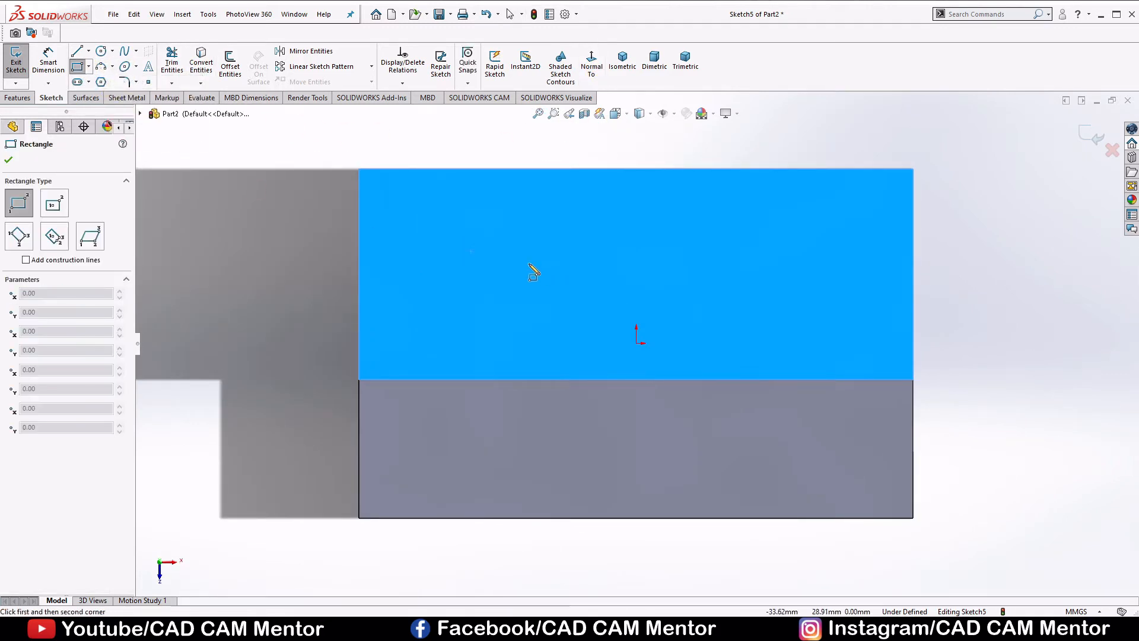
click(488, 240)
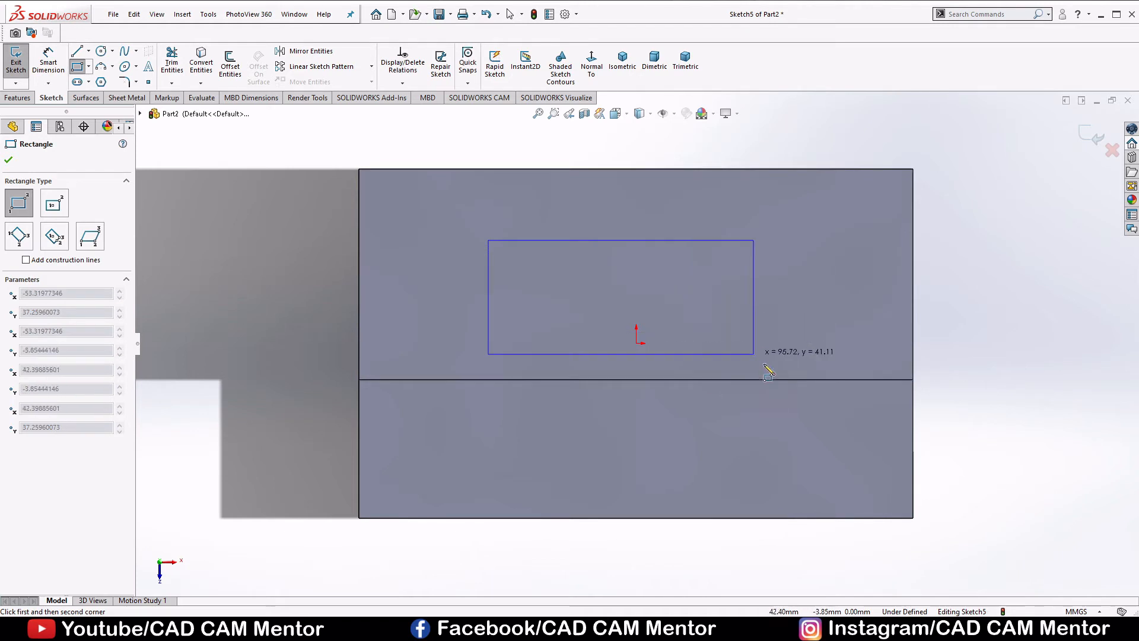
click(799, 379)
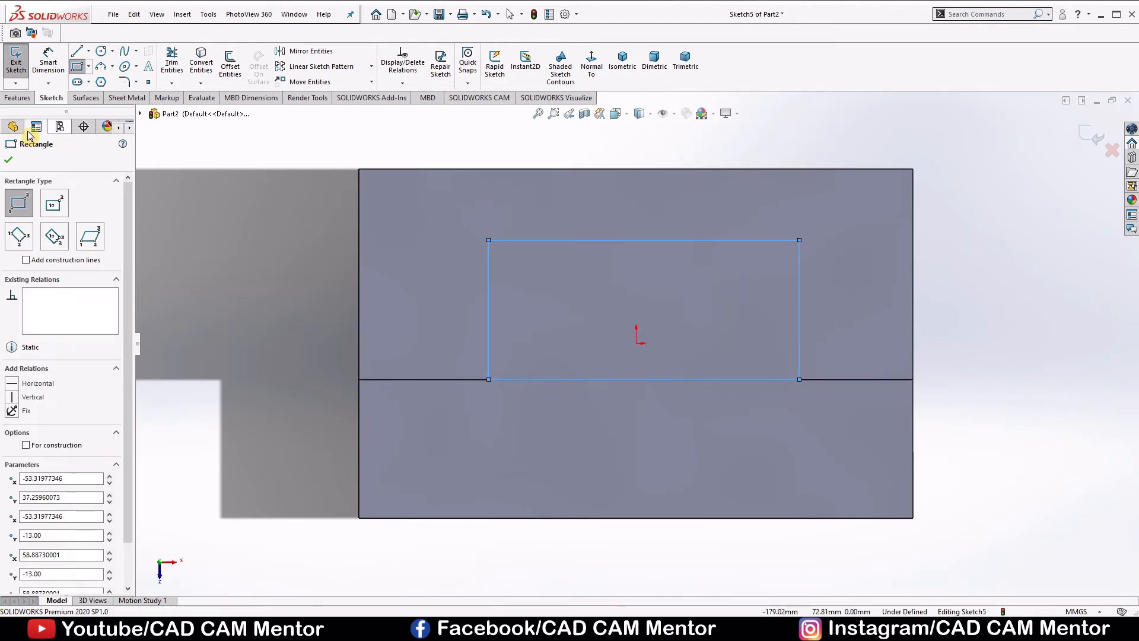
click(10, 160)
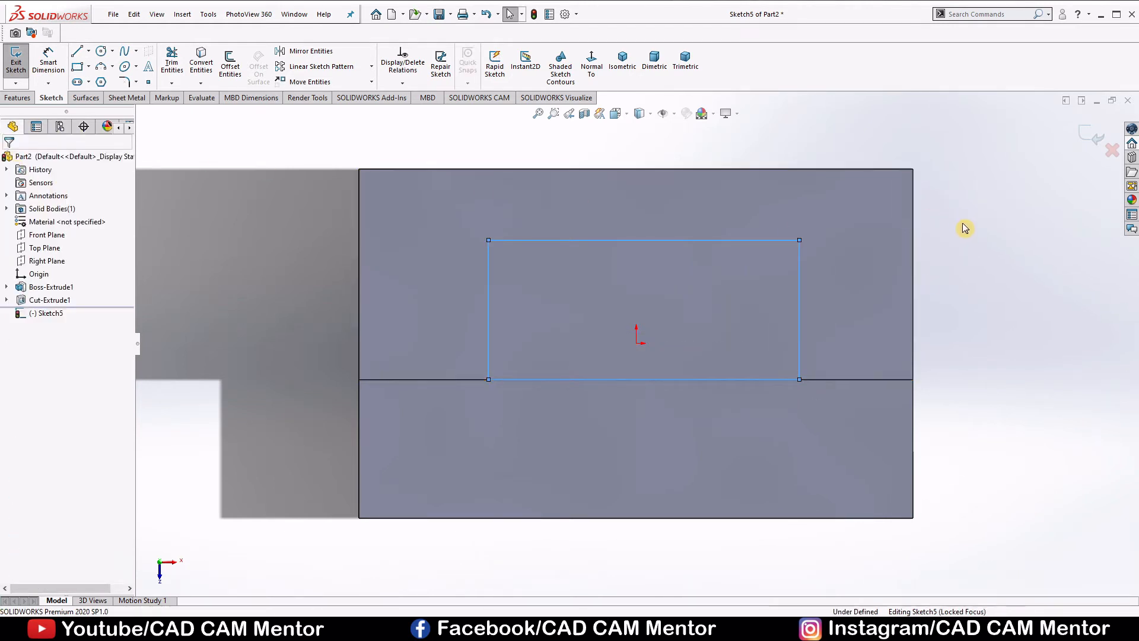
- Dimension the rectangle's right side to 38 mm
right_drag(984, 268, 989, 203)
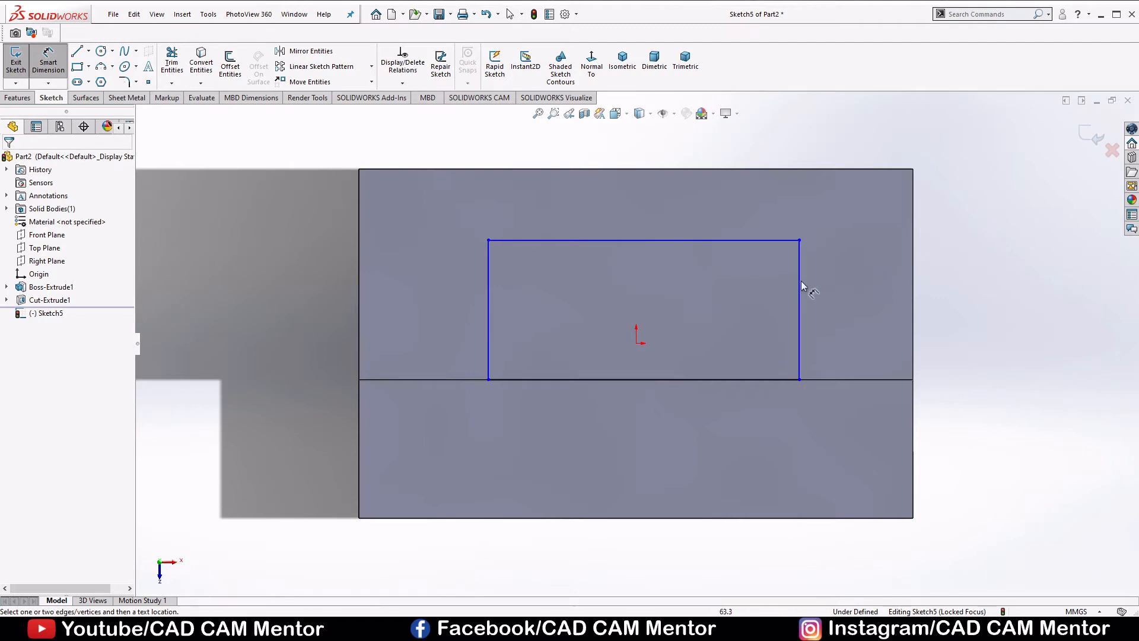
click(800, 301)
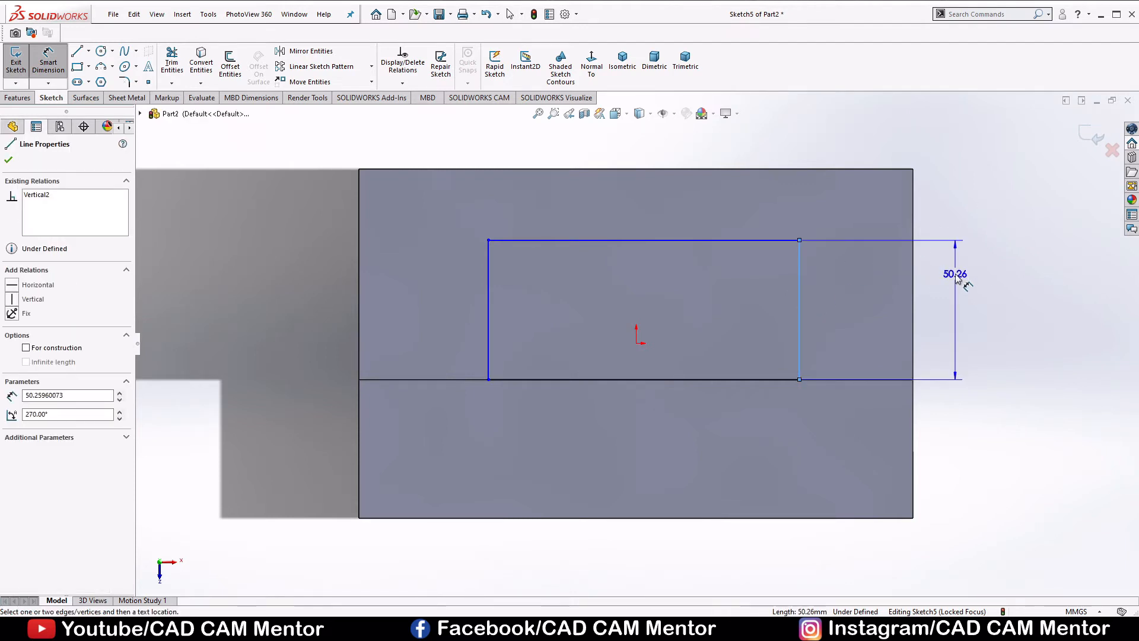
click(956, 301)
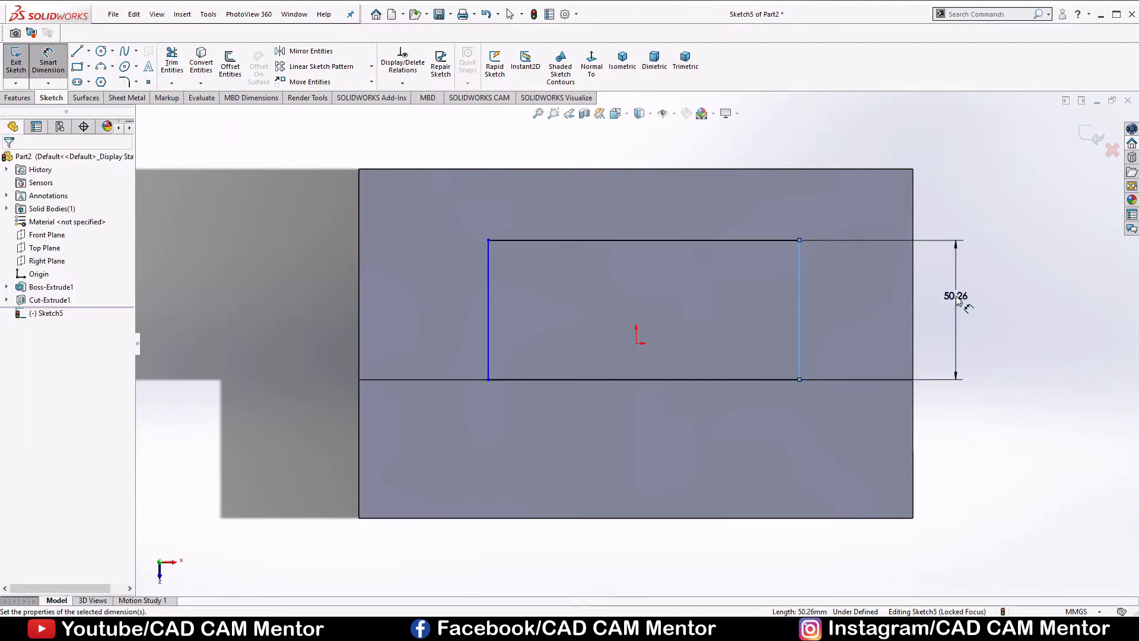
text(38)
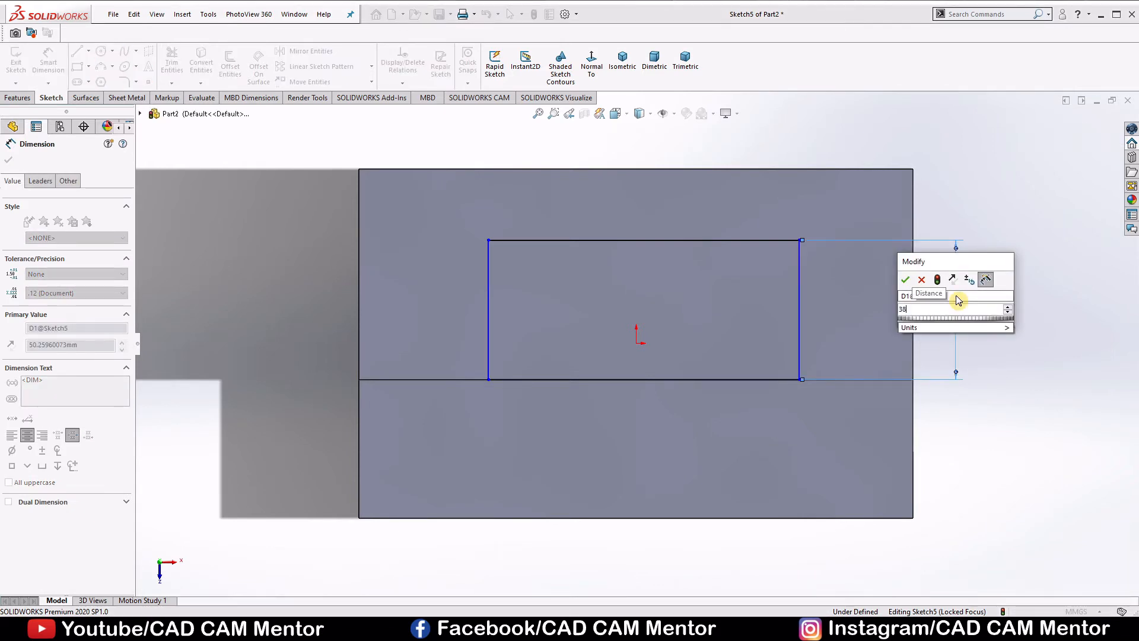
key(Escape)
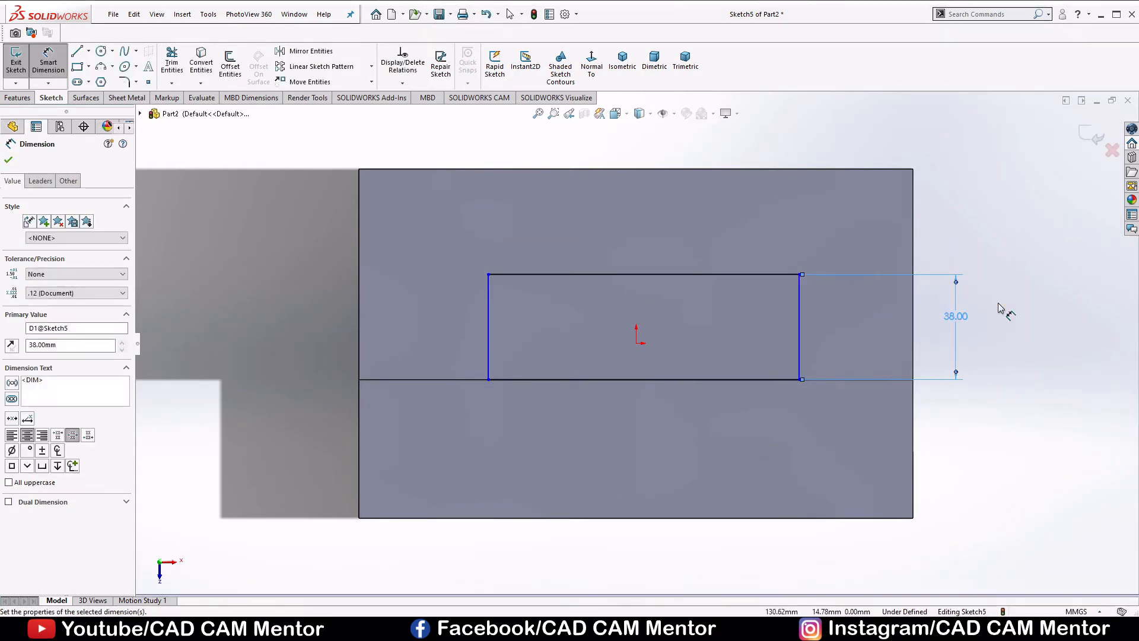
- Dimension the rectangle's long upper side to 100 mm
click(748, 274)
click(660, 141)
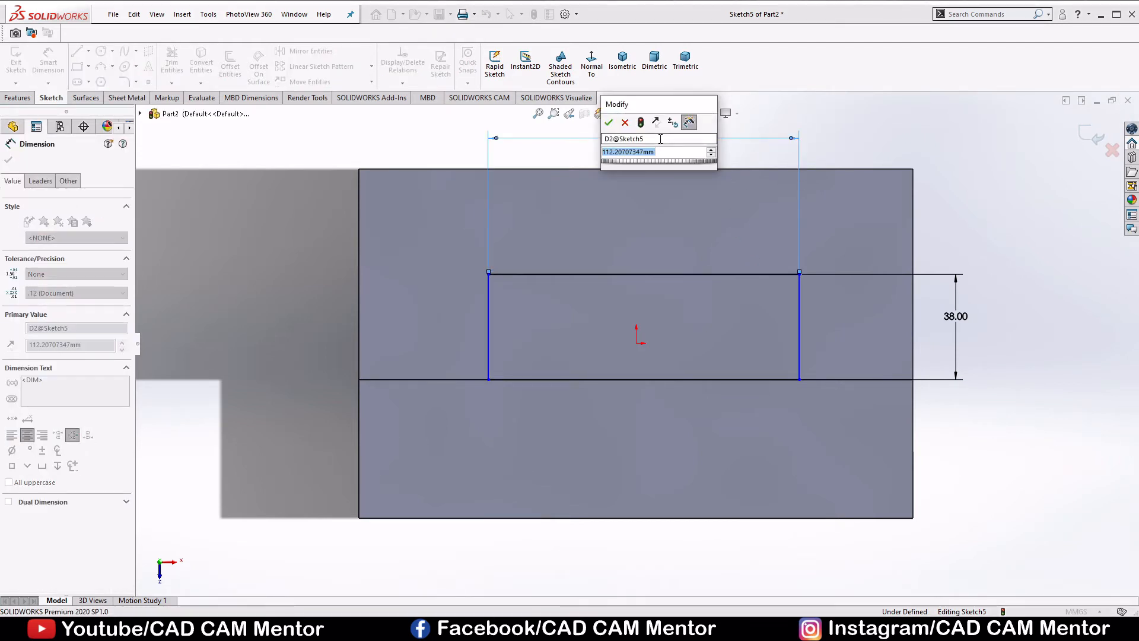
text(100)
key(Return)
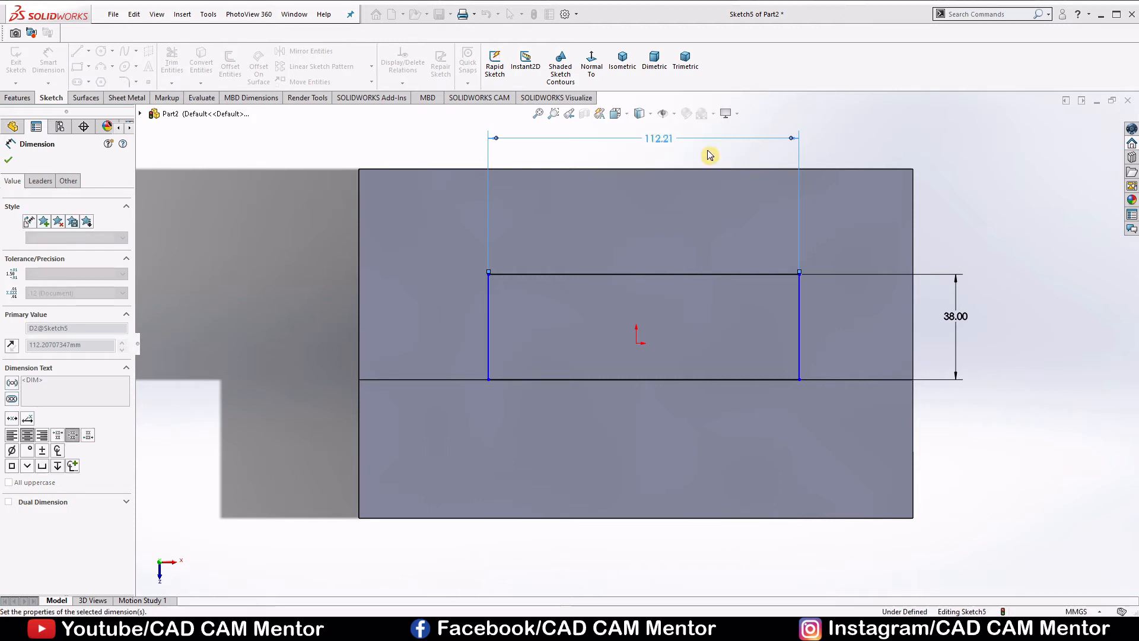
click(872, 135)
- Dimension the distance between the rectangle's right side and the block's right edge to 50 mm and leave the dimension tool
scroll(637, 337, up, 2)
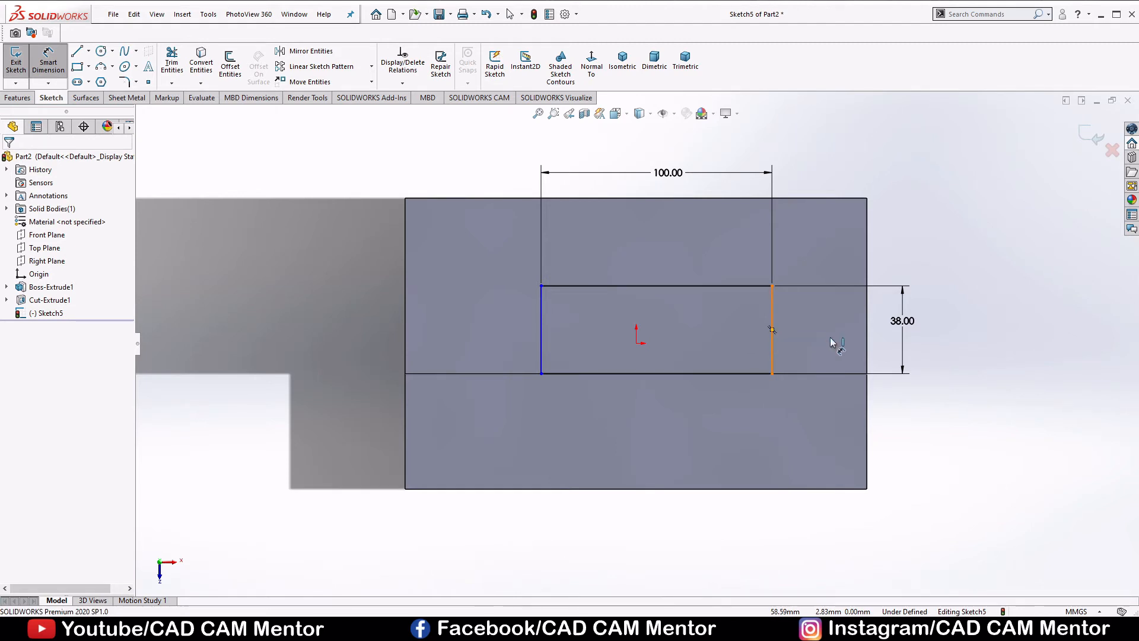
drag(772, 341, 869, 345)
click(868, 344)
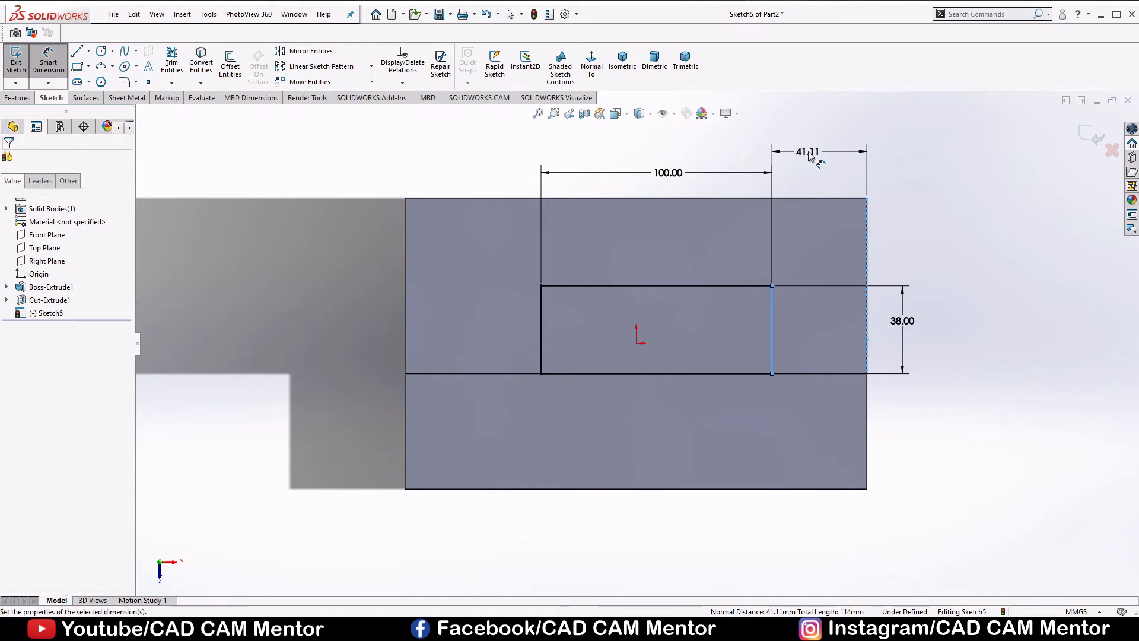
click(810, 156)
text(50)
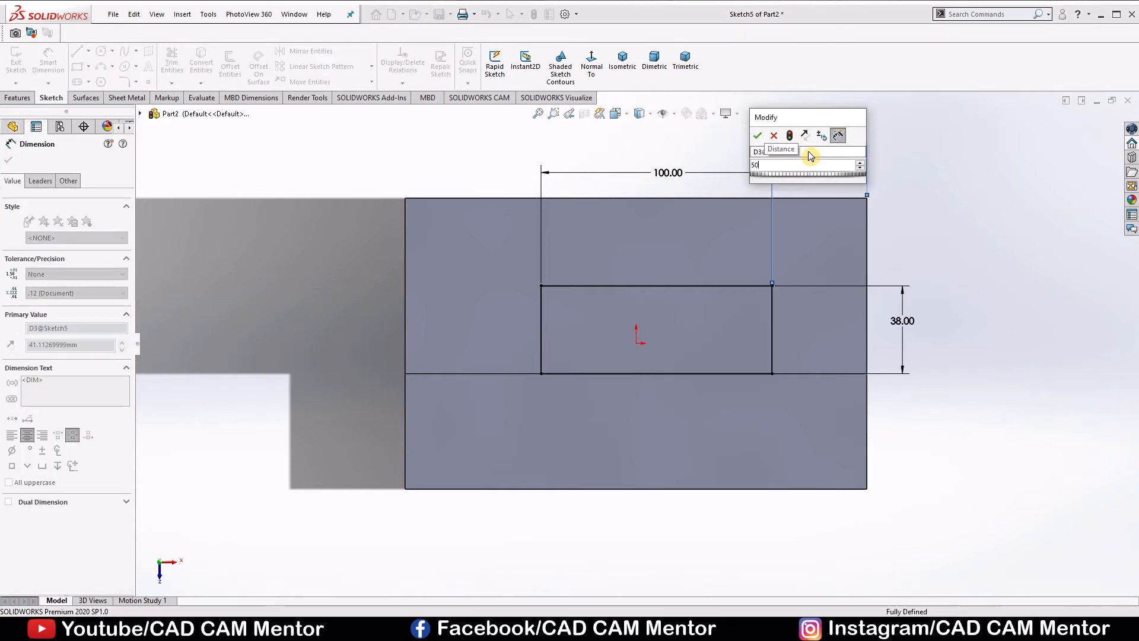
key(Return)
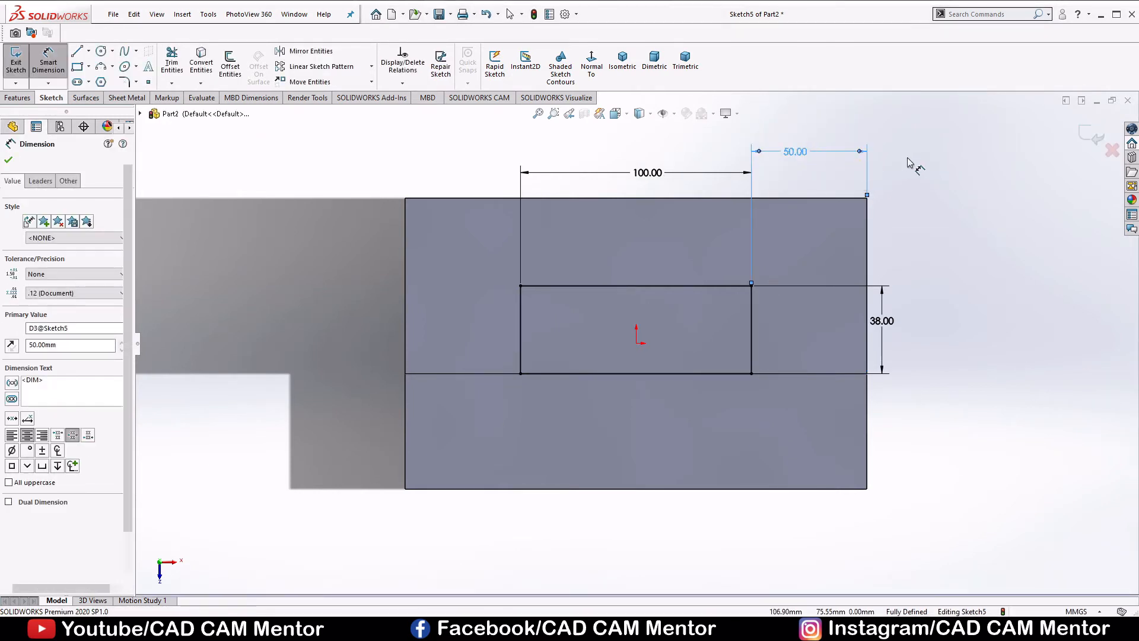
key(Escape)
right_click(921, 193)
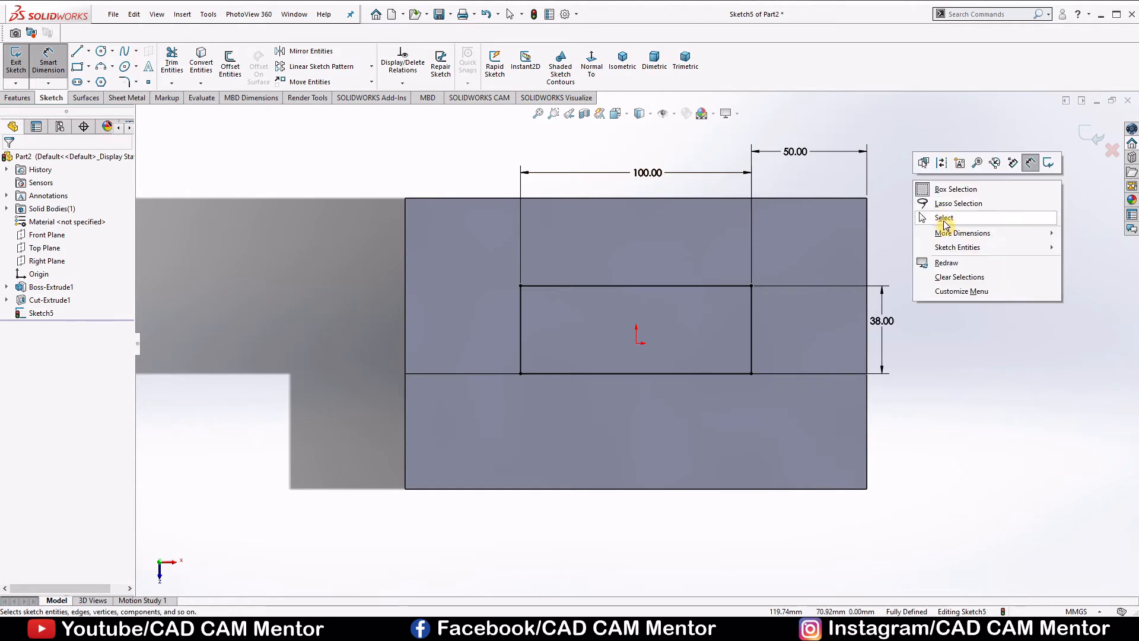
click(944, 223)
- Cut the sketched rectangle down into the block with a Blind Extruded Cut 76 mm deep
middle_drag(932, 222, 929, 175)
click(17, 98)
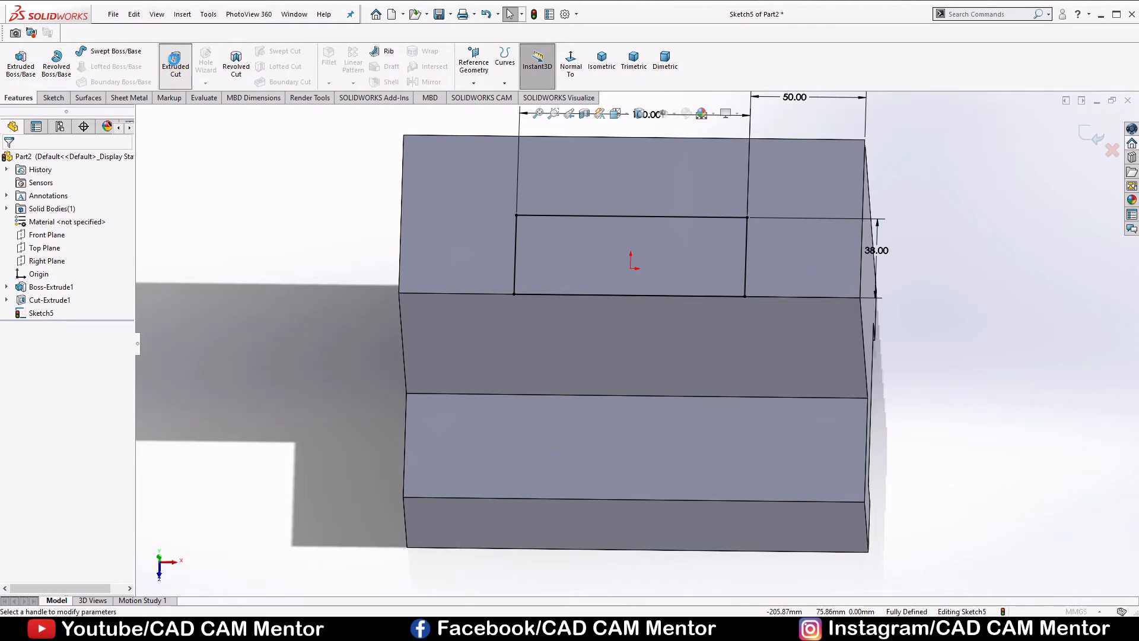
click(175, 58)
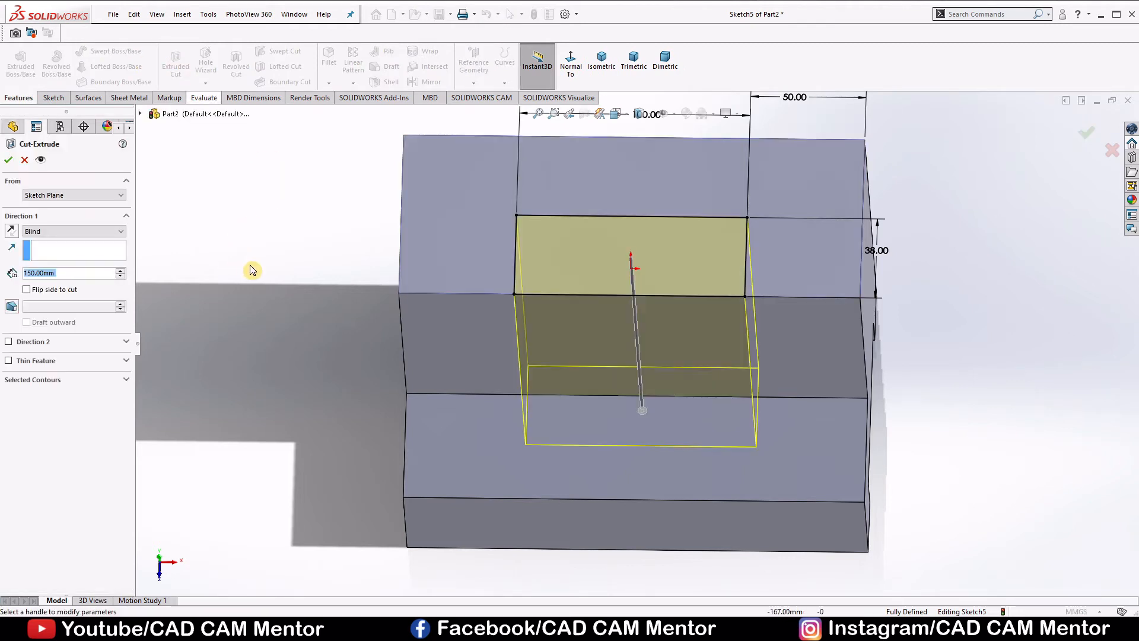
middle_drag(264, 247, 264, 212)
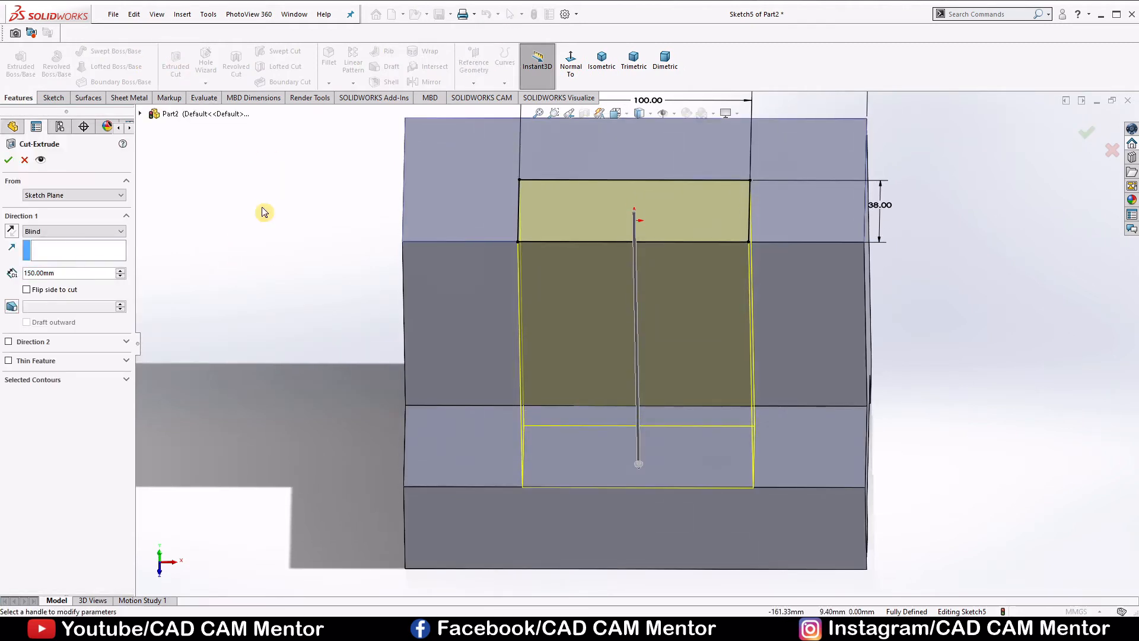
double_click(66, 274)
text(76)
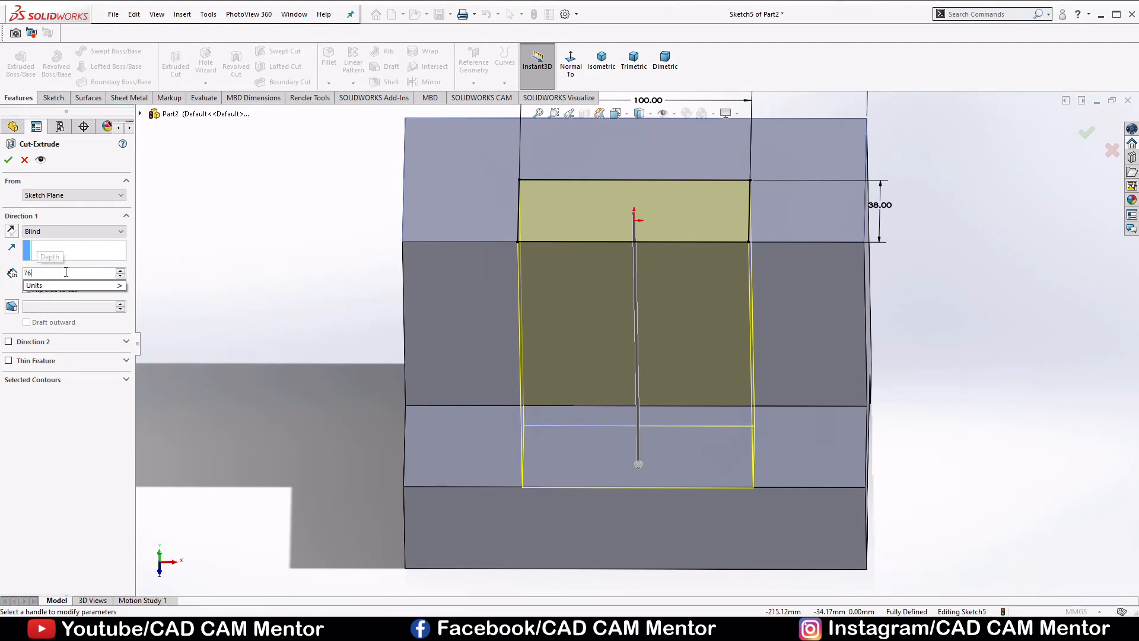
key(Return)
click(8, 160)
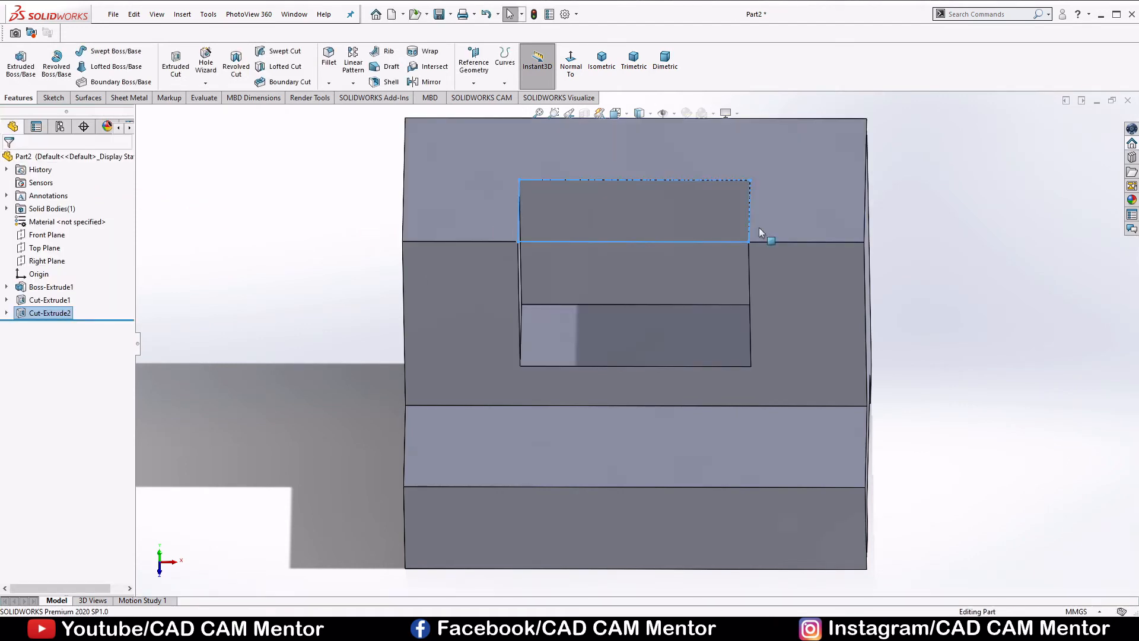
- Consult the reference image "extude cut dimension.png" and start a sketch on the lower step's top face, viewed normal to it
middle_drag(758, 234, 891, 302)
click(1130, 552)
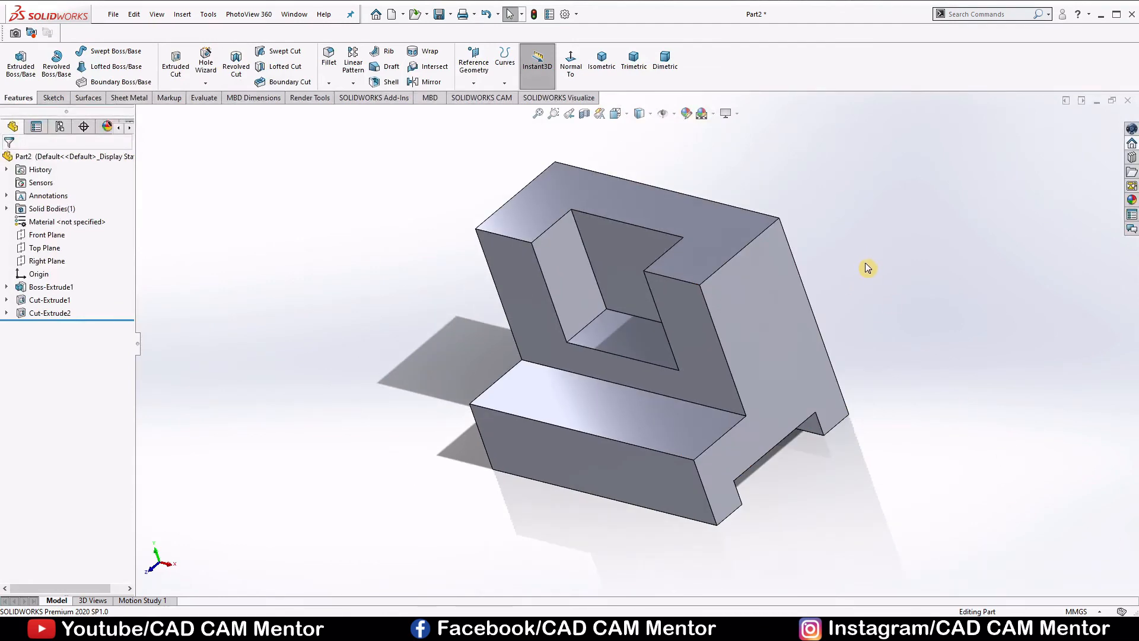
key(alt+Tab)
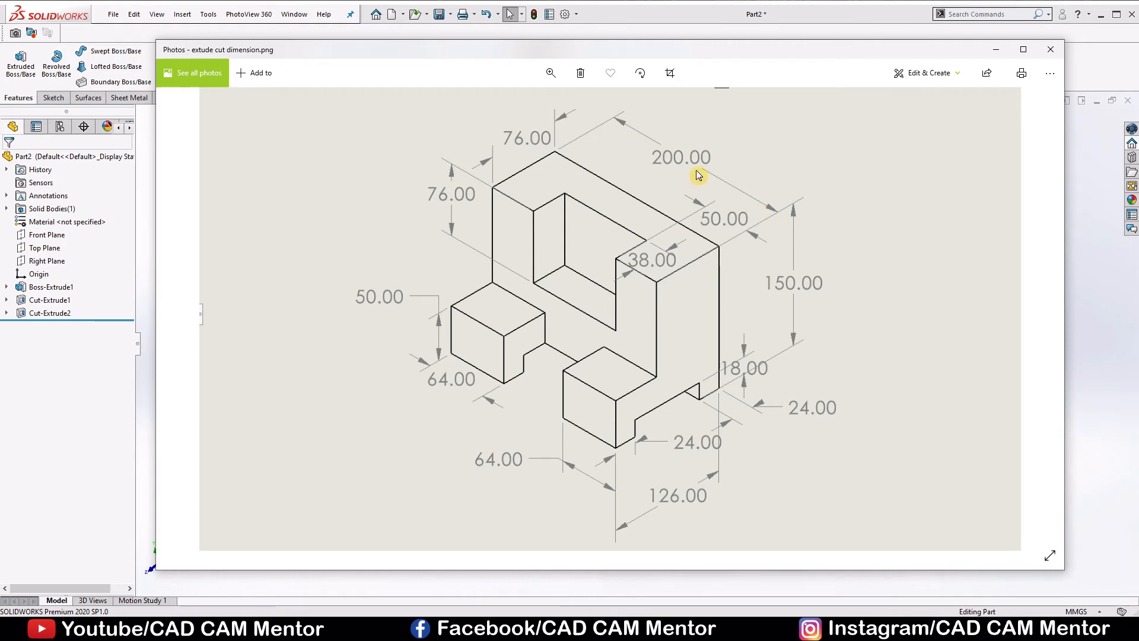
click(996, 49)
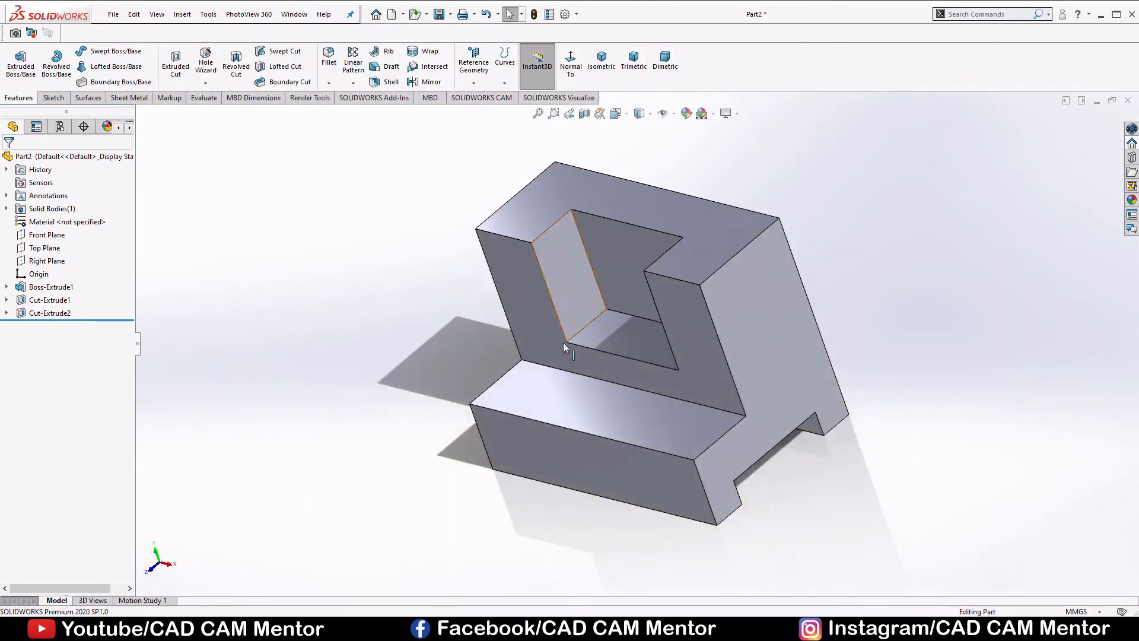
right_click(561, 390)
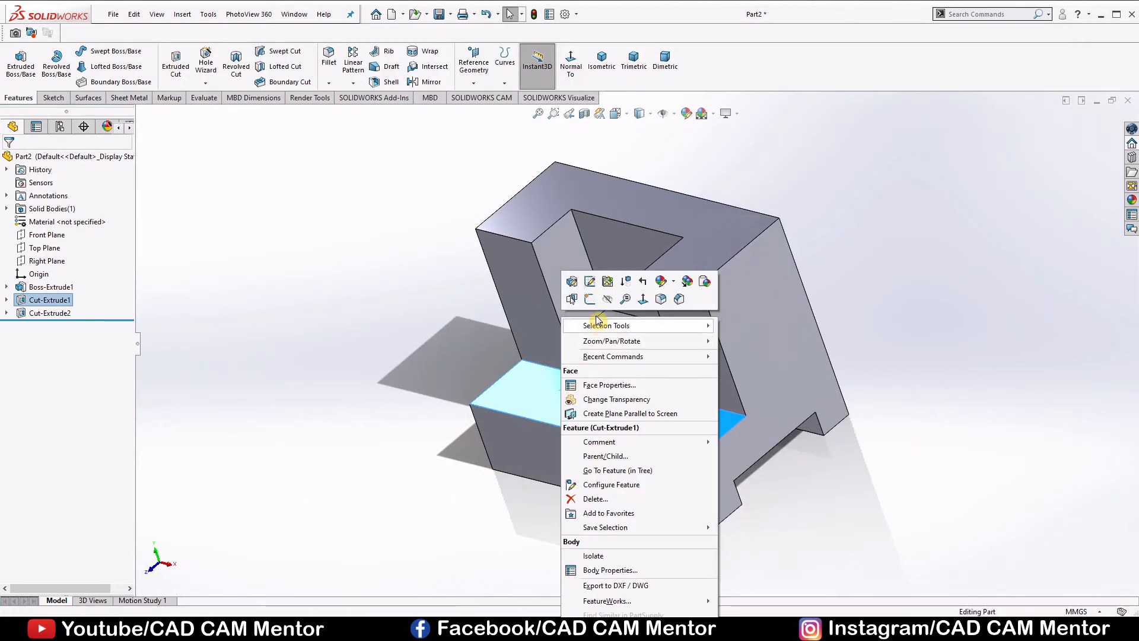
click(586, 299)
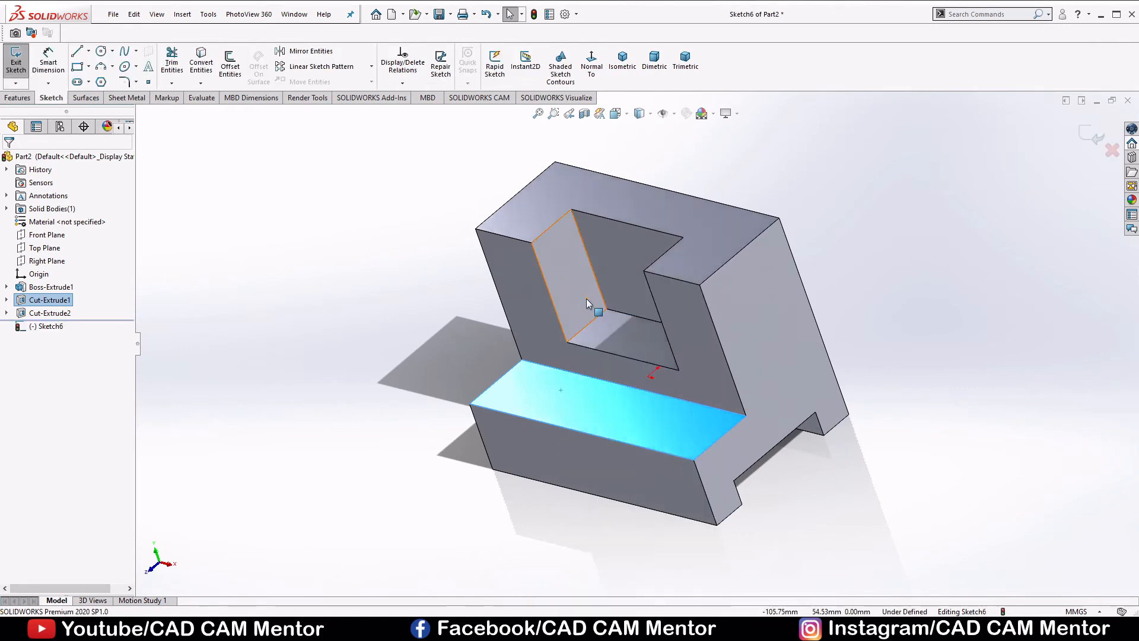
click(593, 63)
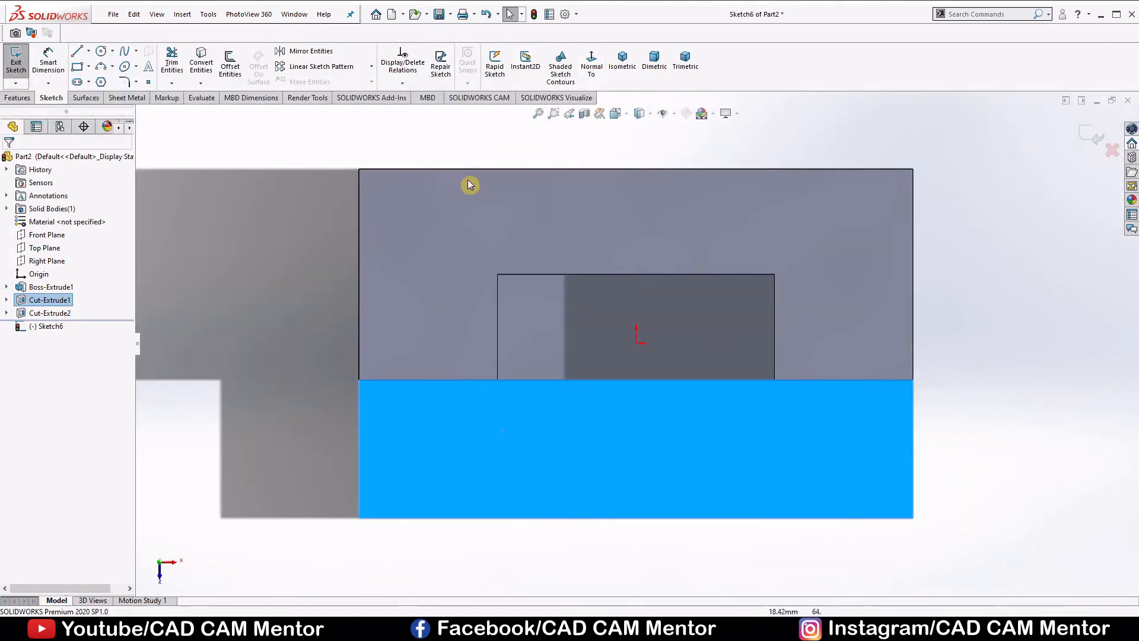
- Sketch a corner rectangle about 86 mm wide near the middle of the step face, spanning its full 50 mm depth
click(76, 67)
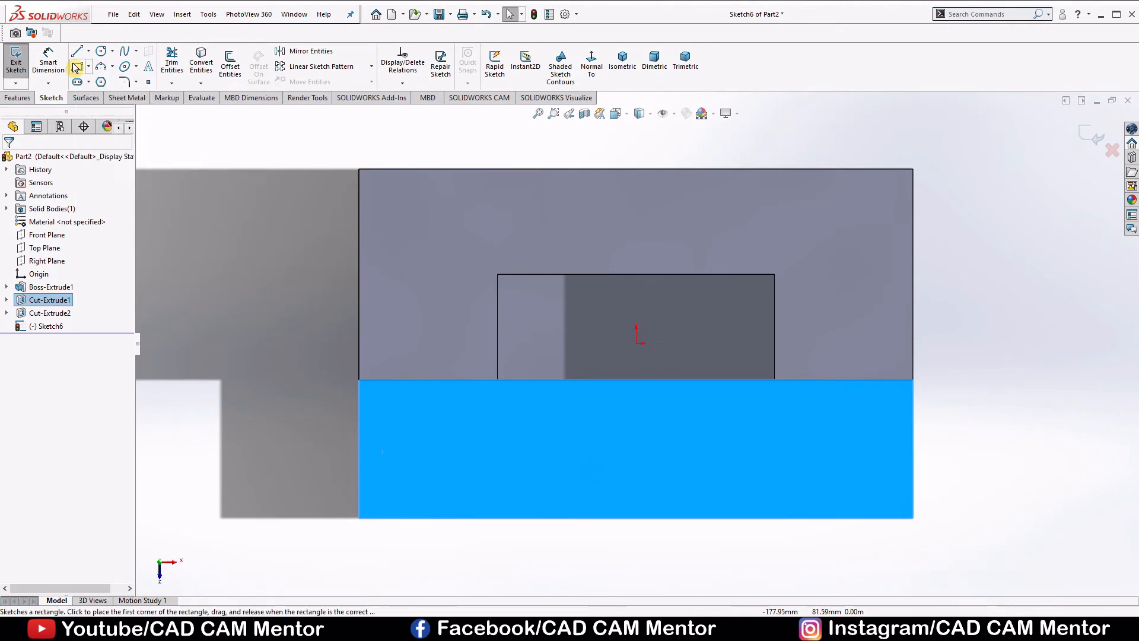
click(517, 517)
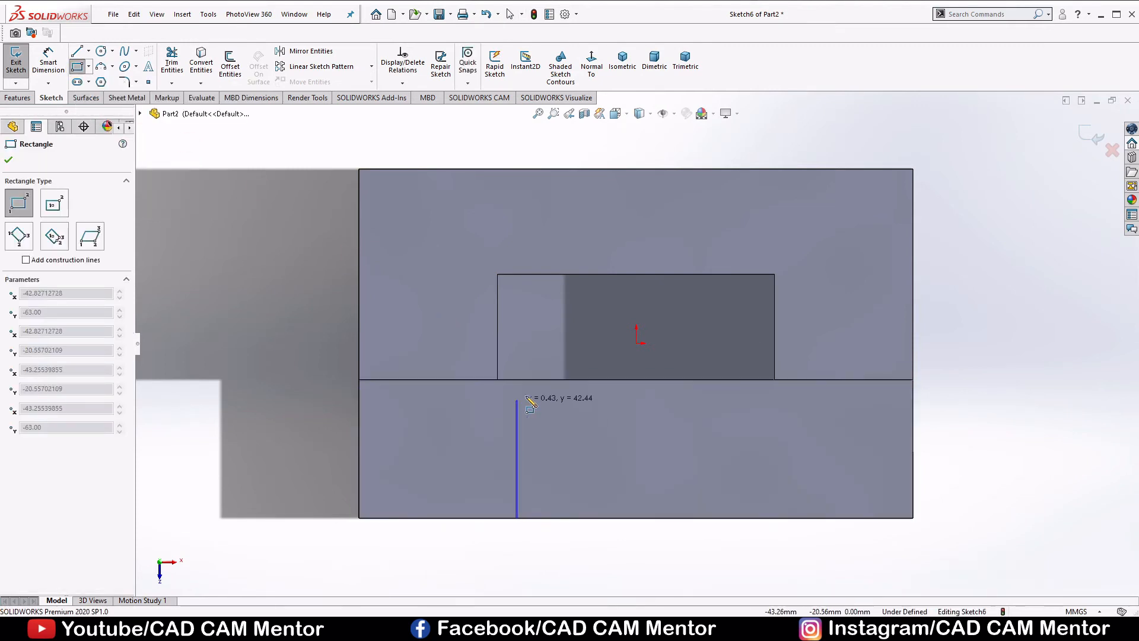
click(756, 379)
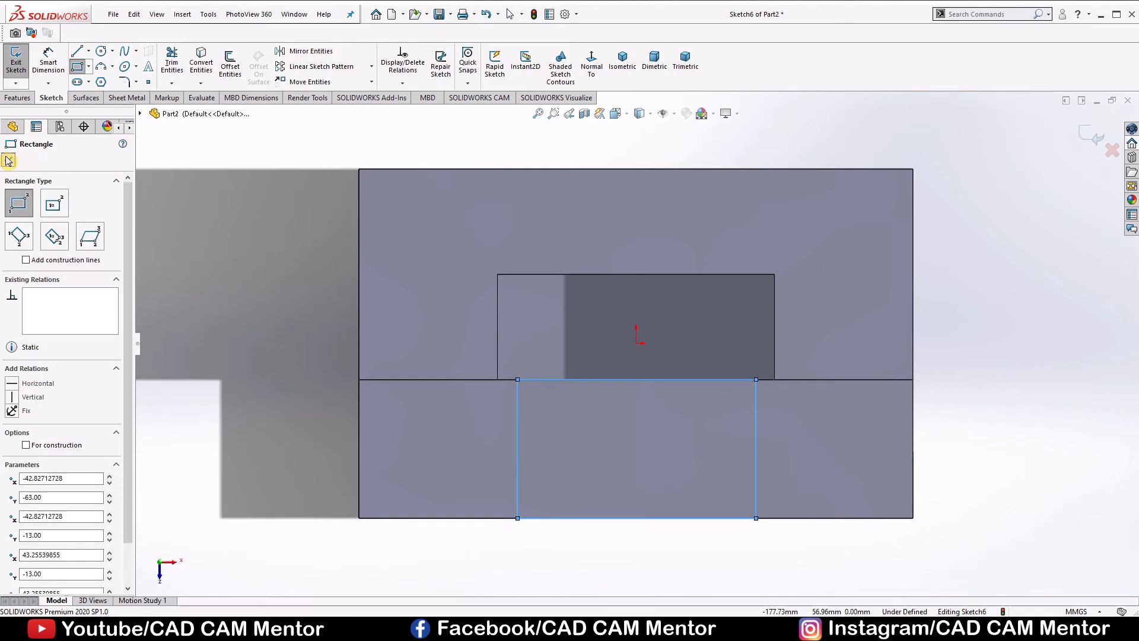